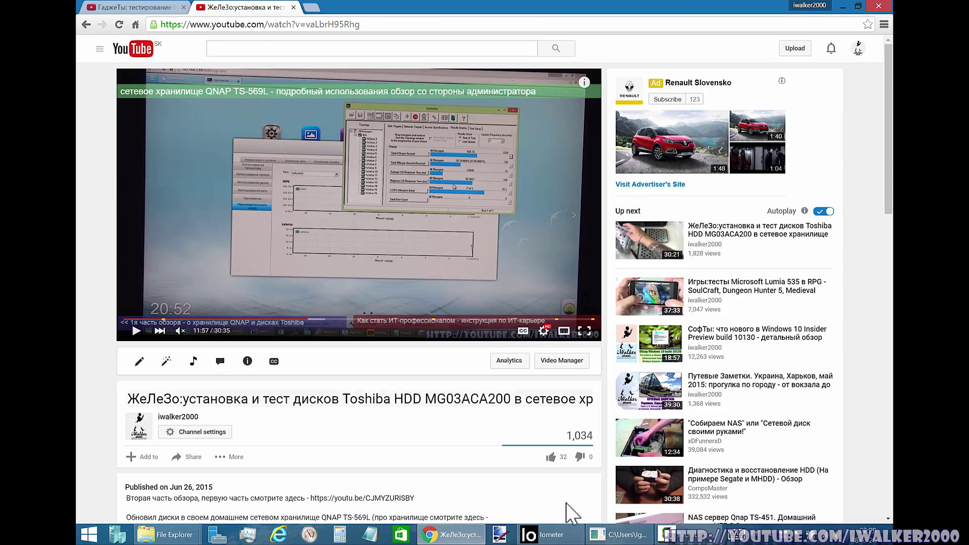
# - Switch to Iometer and review the disk targets available to Worker 1 and Worker 2
pyautogui.click(552, 535)
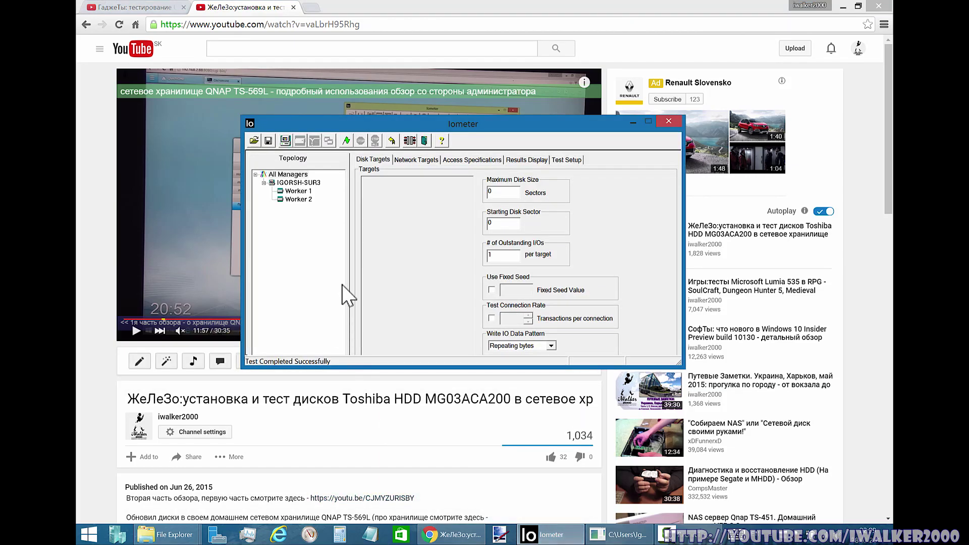
pyautogui.click(298, 183)
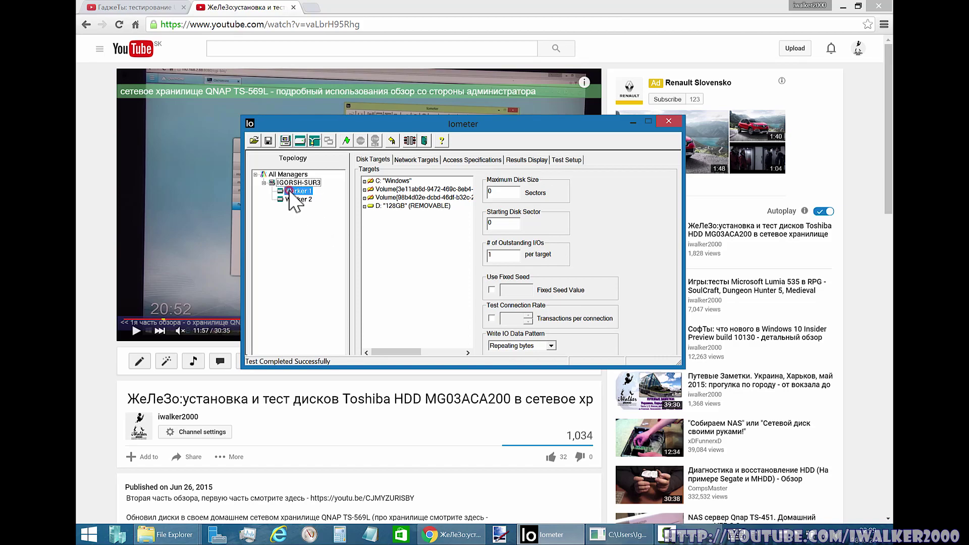
pyautogui.click(298, 191)
pyautogui.click(294, 200)
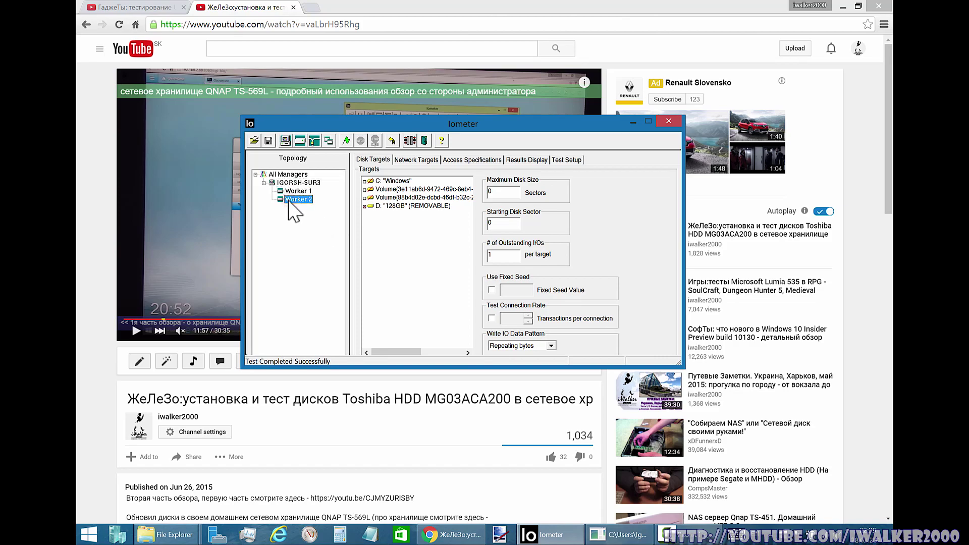
pyautogui.press('Up')
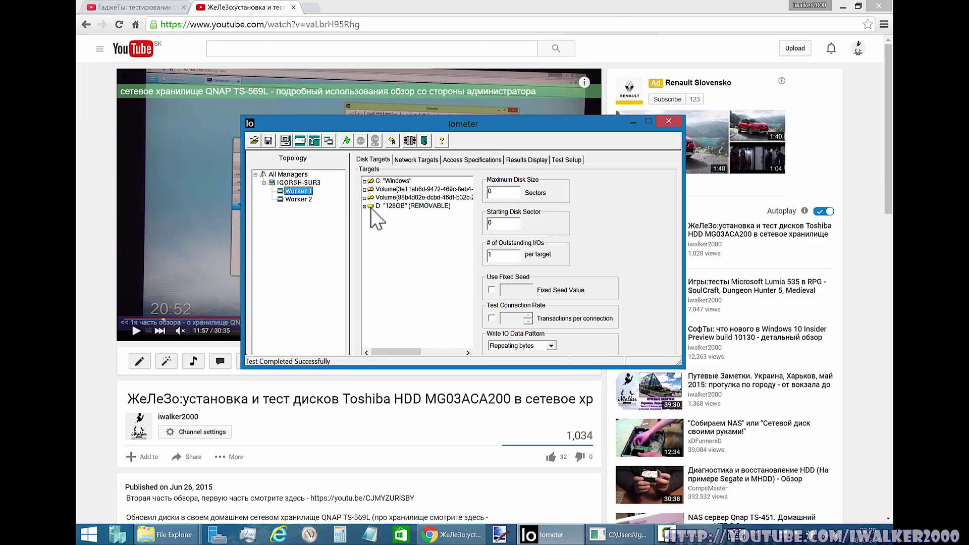
# - Show the USB flash drive test video and the Toshiba HDD test video in the browser, and return to Iometer
pyautogui.click(118, 7)
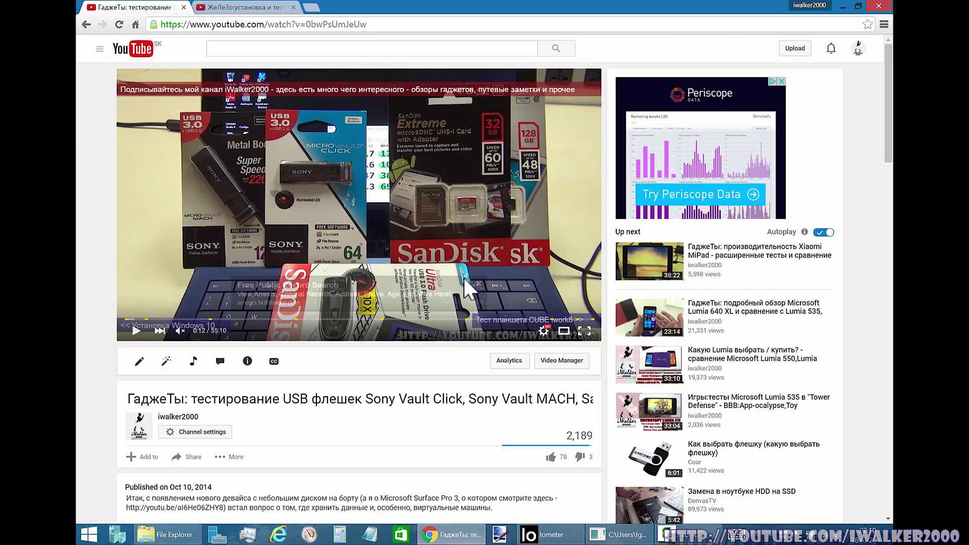
pyautogui.click(253, 8)
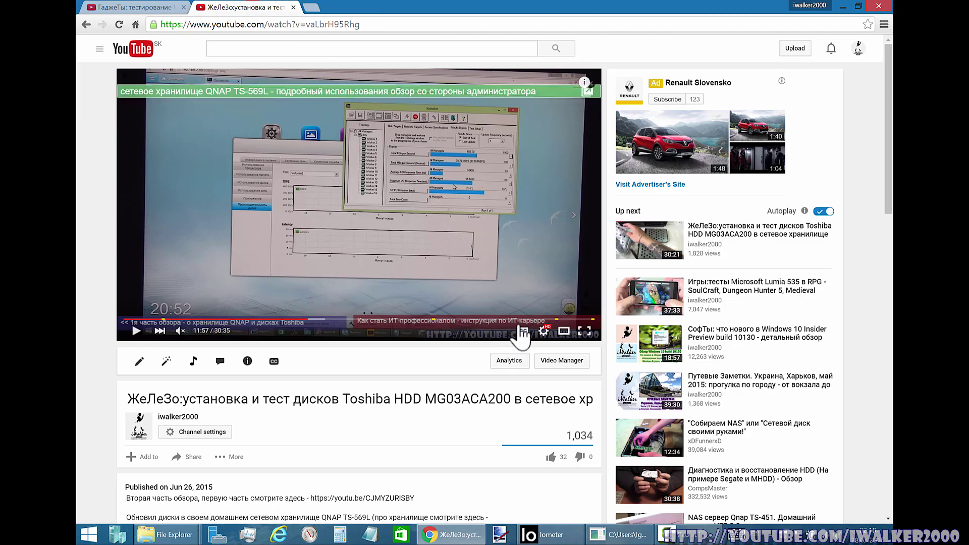
pyautogui.click(544, 539)
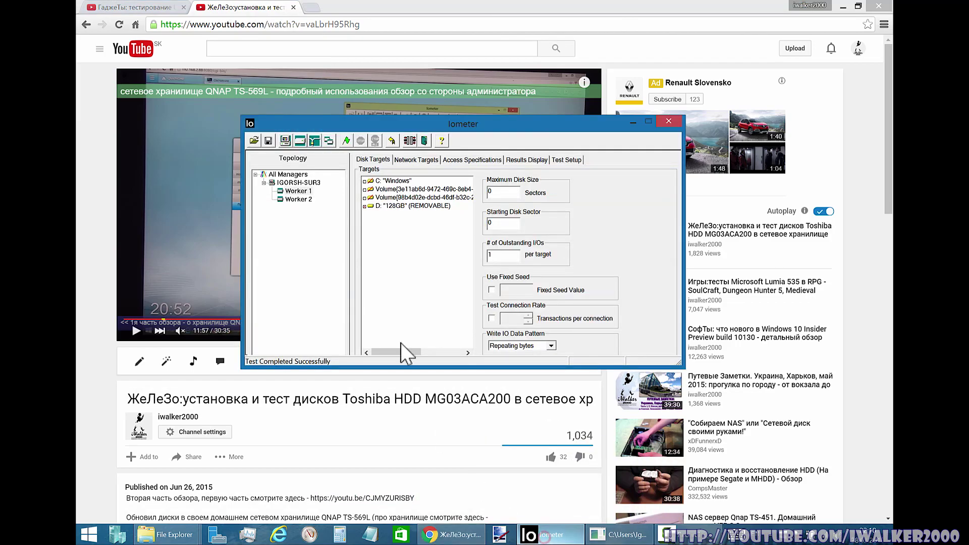
# - Examine the settings of Worker 1's assigned access specification, "64 KiB; 0% Read; 0% random", and close them without changes
pyautogui.click(301, 201)
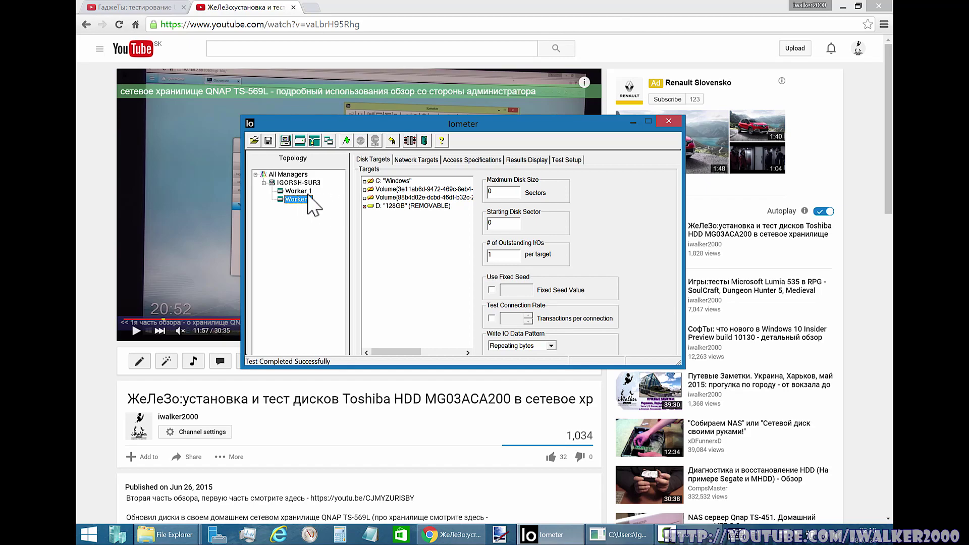
pyautogui.click(299, 191)
pyautogui.click(472, 160)
pyautogui.click(419, 180)
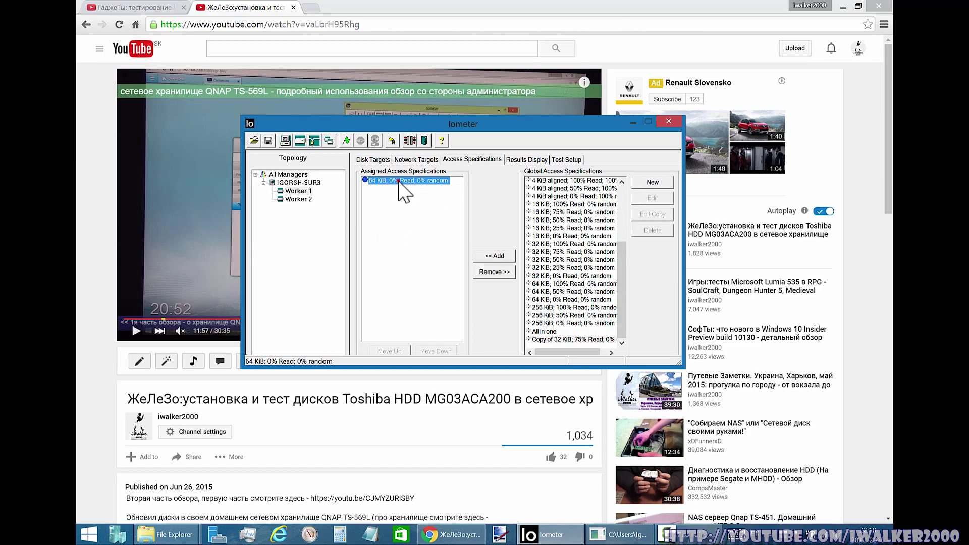
pyautogui.click(564, 301)
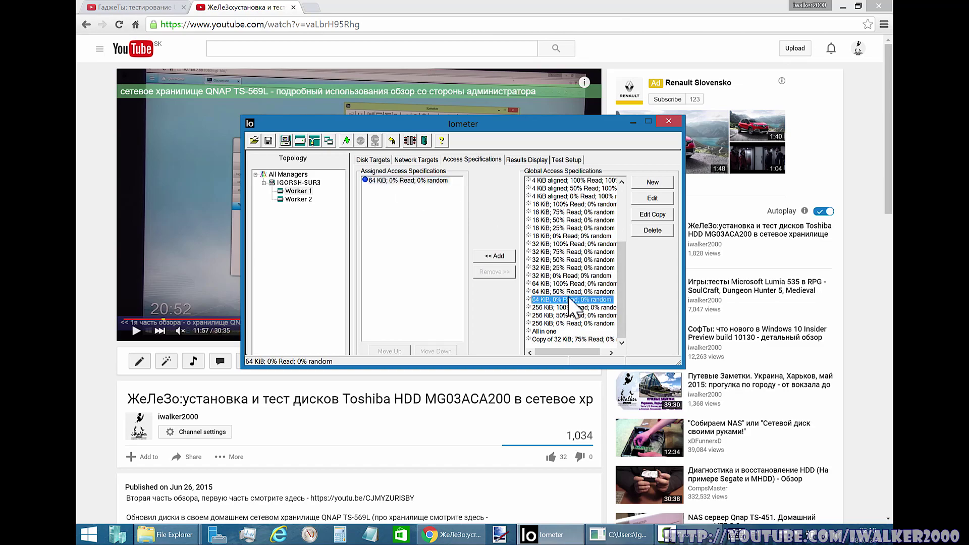
pyautogui.click(652, 198)
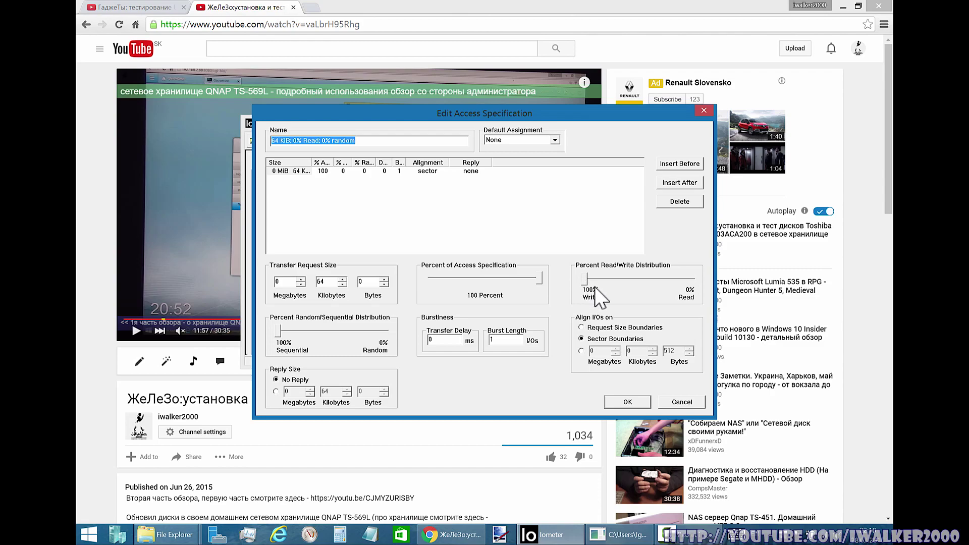
pyautogui.click(680, 403)
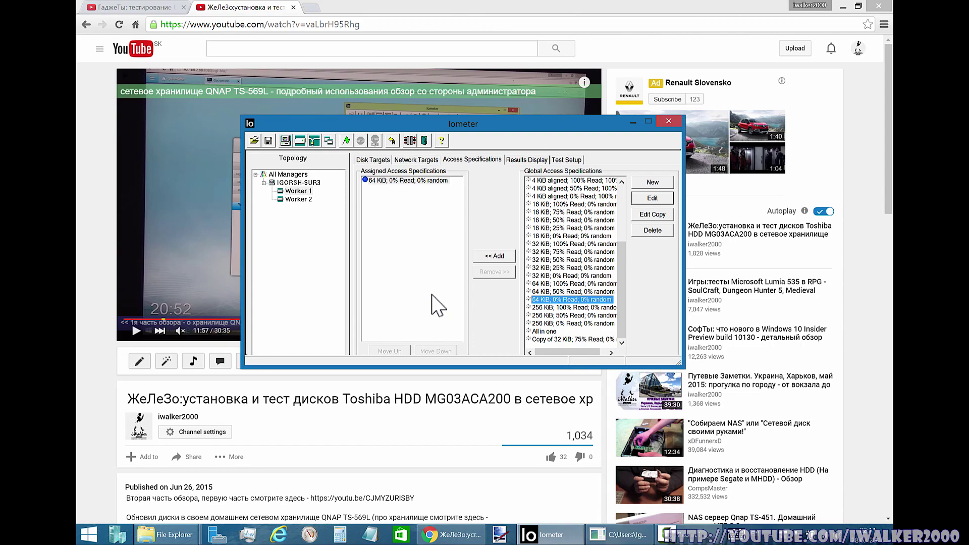
# - Examine the settings of Worker 2's assigned "Copy of 32 KiB; 75% Read; 0% random (1)" access specification, including the transfer delay, without changing them
pyautogui.click(283, 201)
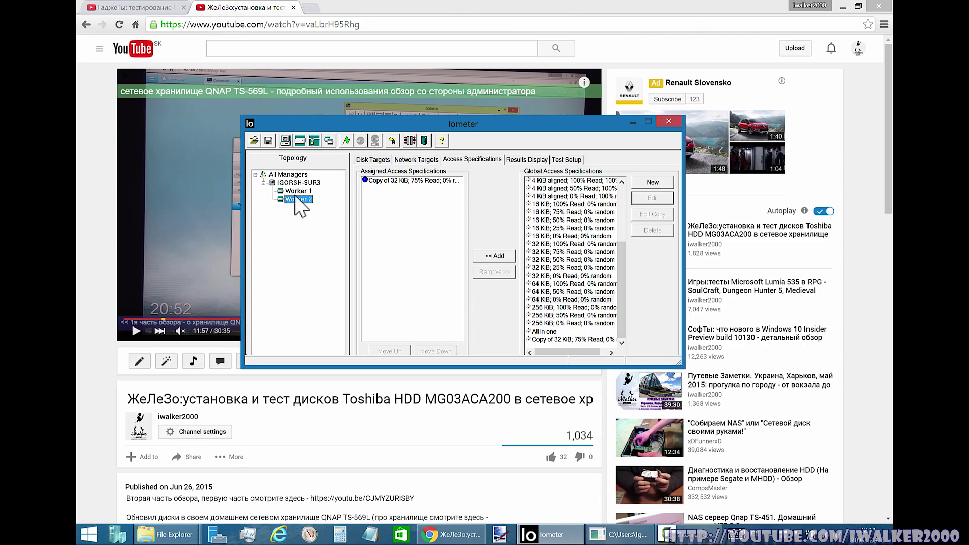
pyautogui.click(387, 183)
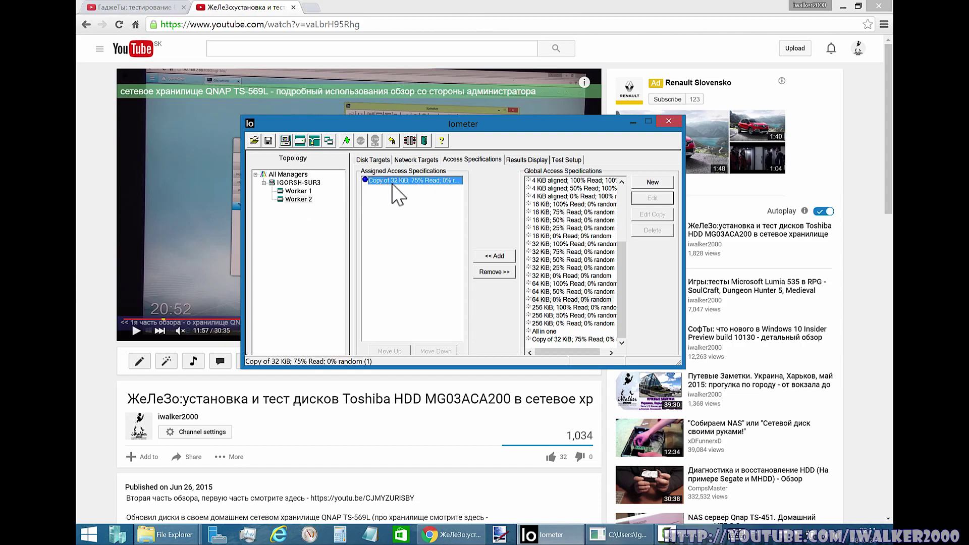
pyautogui.click(569, 339)
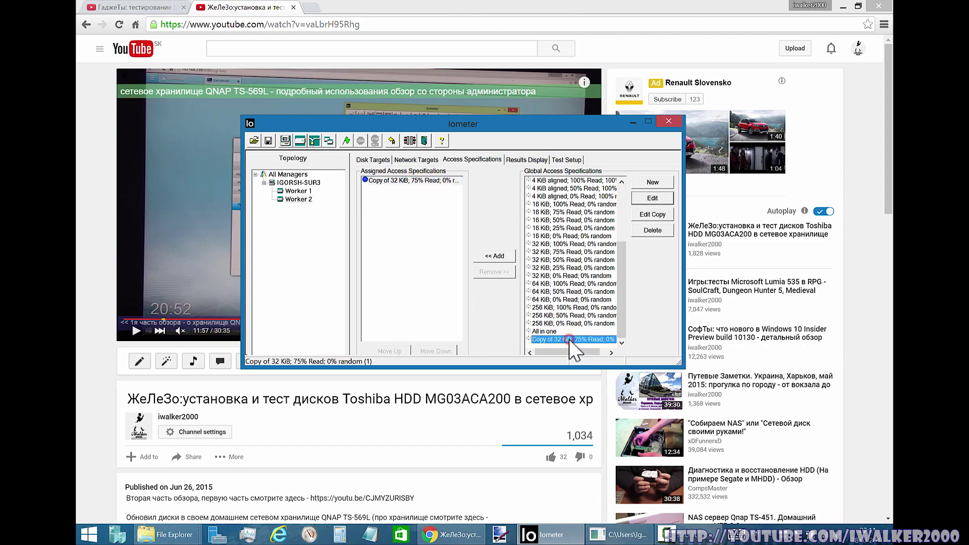
pyautogui.click(652, 198)
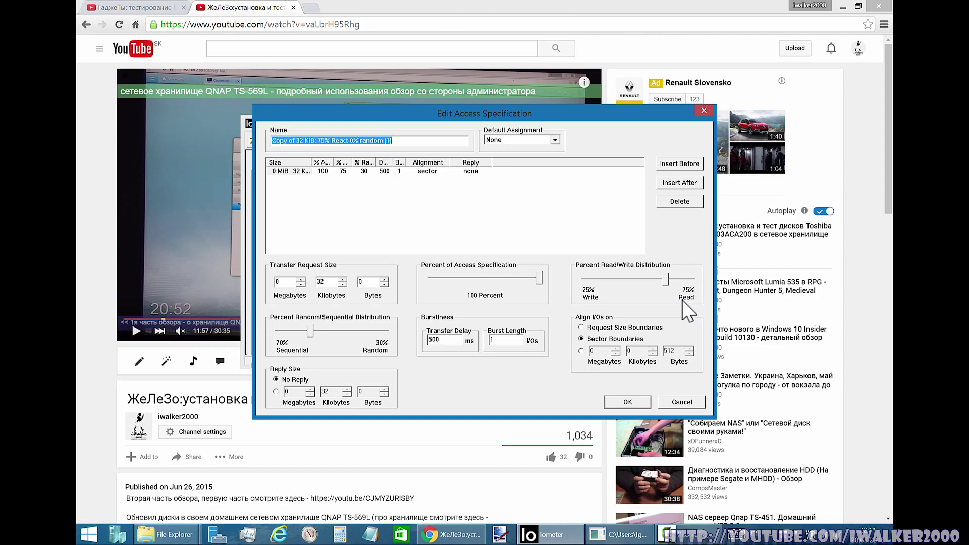
pyautogui.click(447, 344)
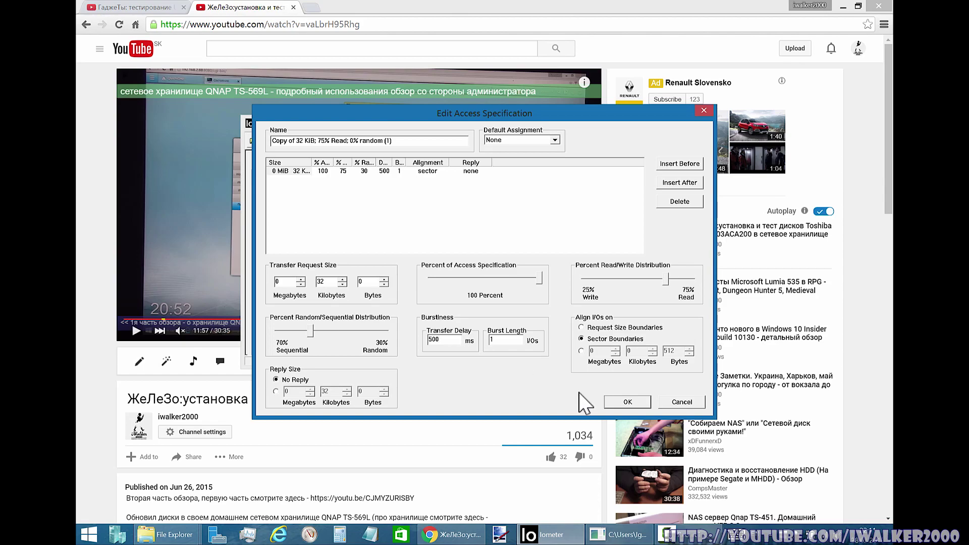
pyautogui.click(682, 403)
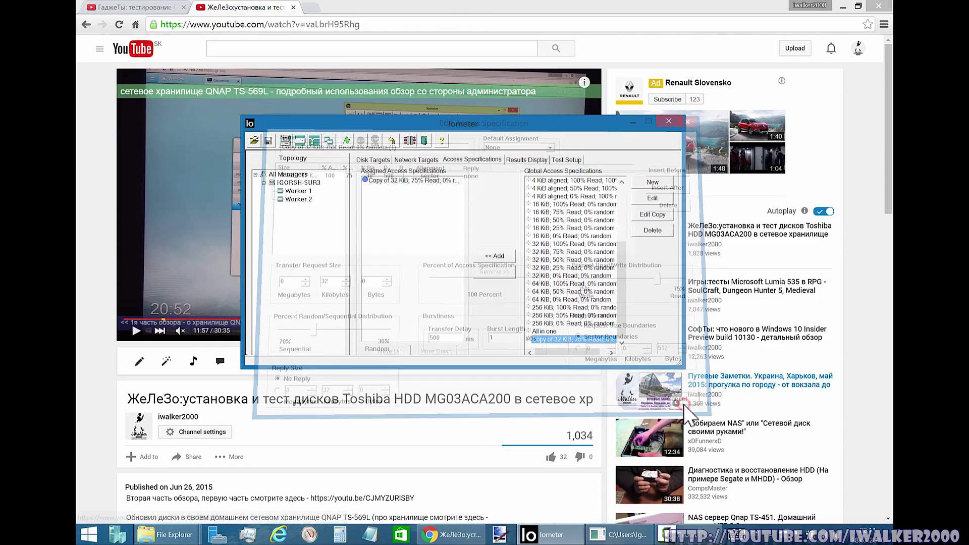
# - Start the test for the configured workers without saving a results file
pyautogui.click(302, 183)
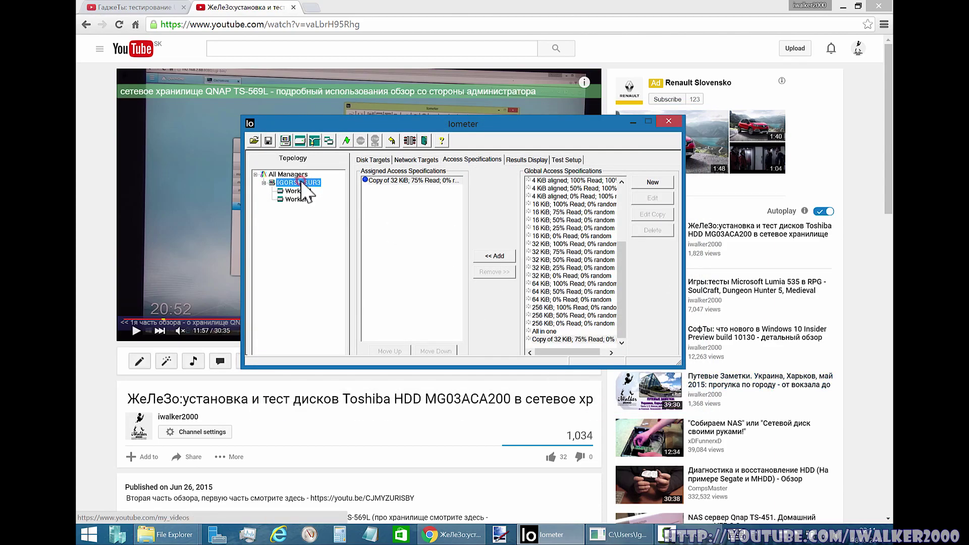
pyautogui.click(297, 191)
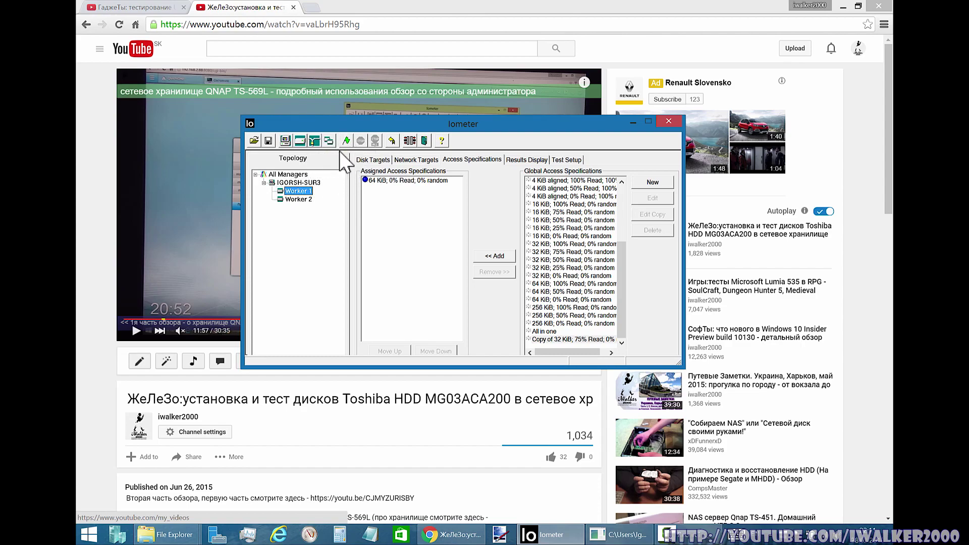
pyautogui.click(345, 141)
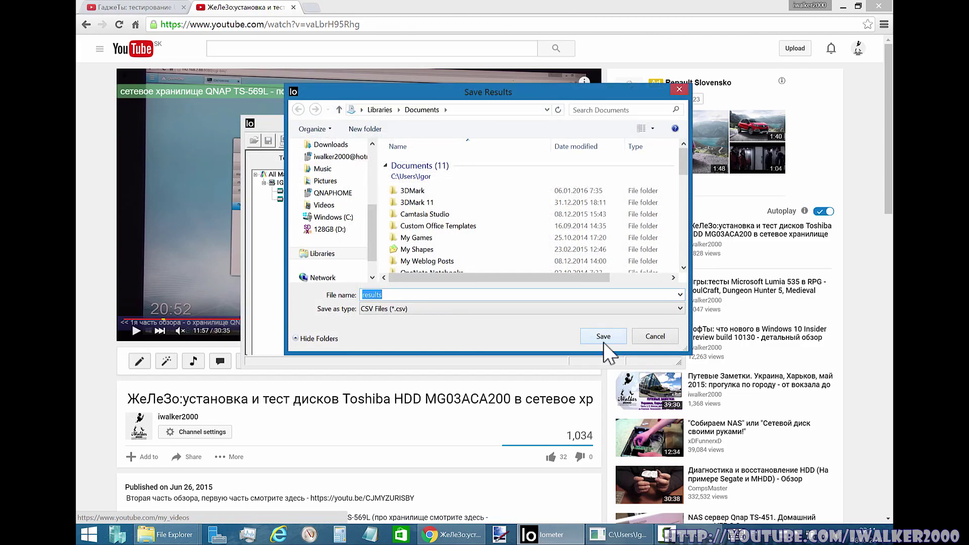
pyautogui.click(665, 339)
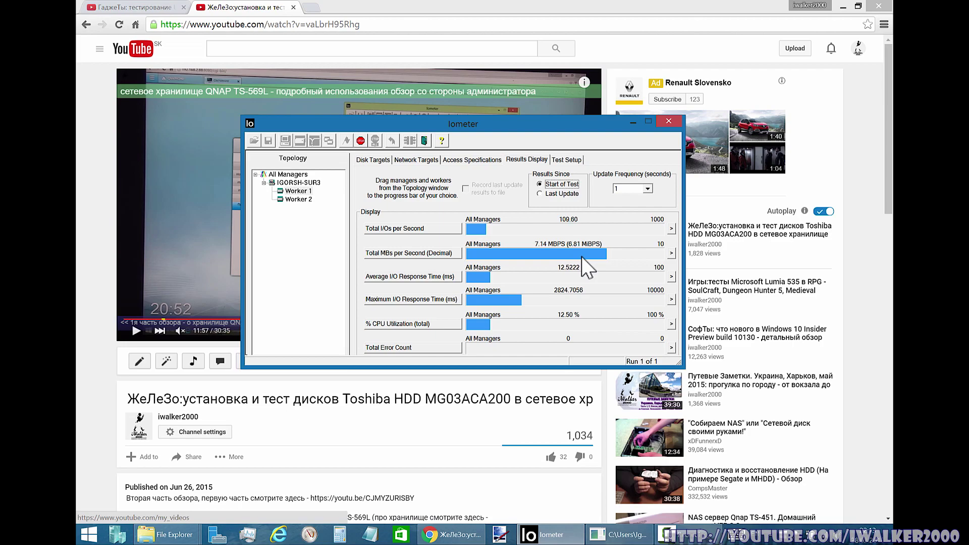
# - View the throughput on the large gauge, set it to Write MBs per Second (Decimal), and close the gauge
pyautogui.click(671, 254)
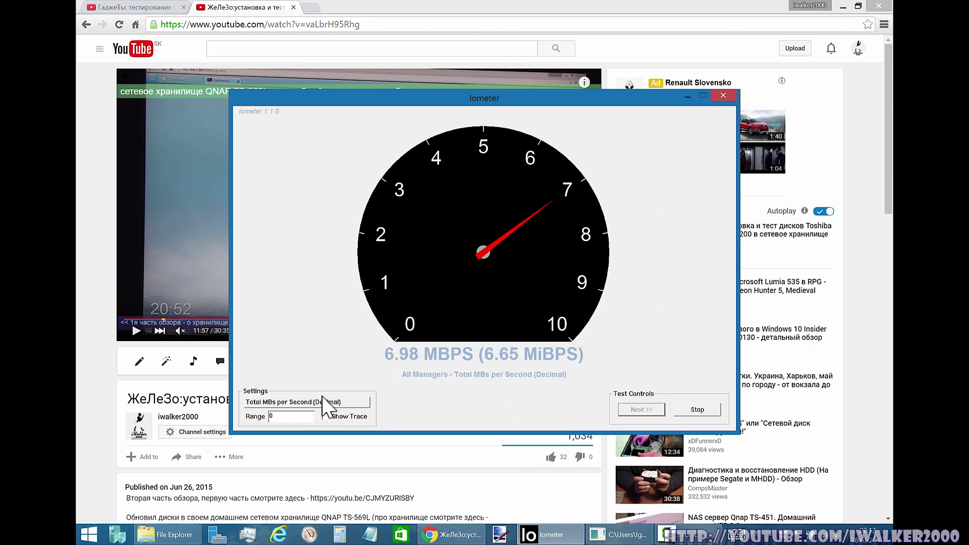
pyautogui.click(291, 402)
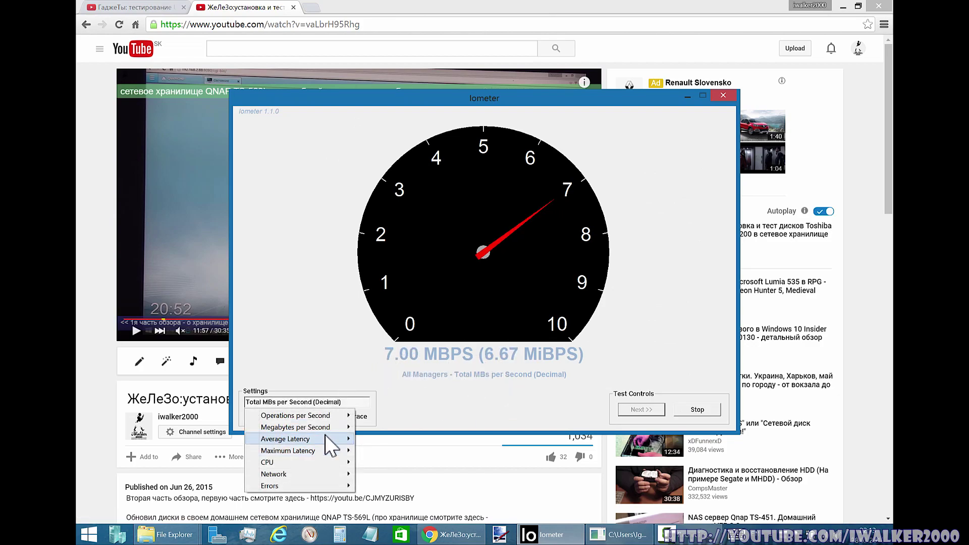
pyautogui.moveTo(335, 428)
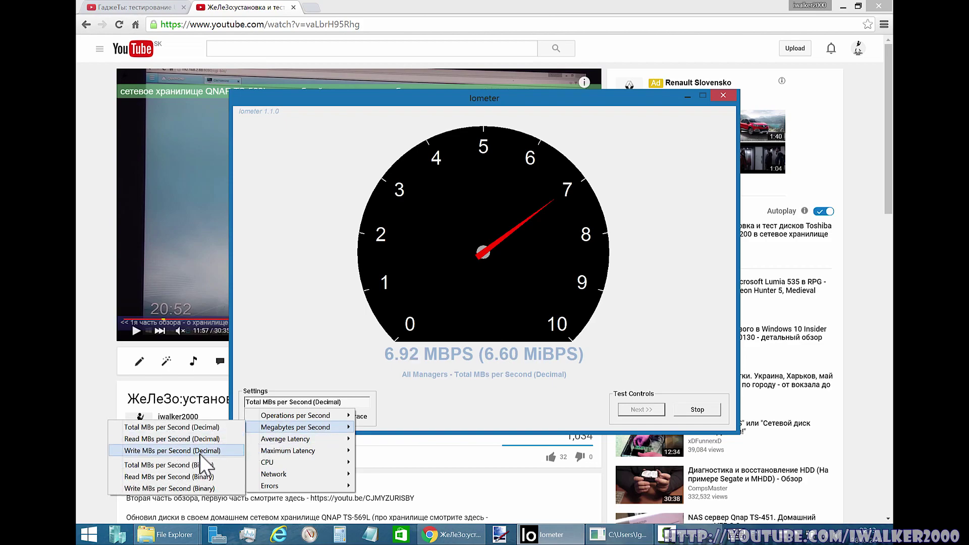
pyautogui.click(199, 452)
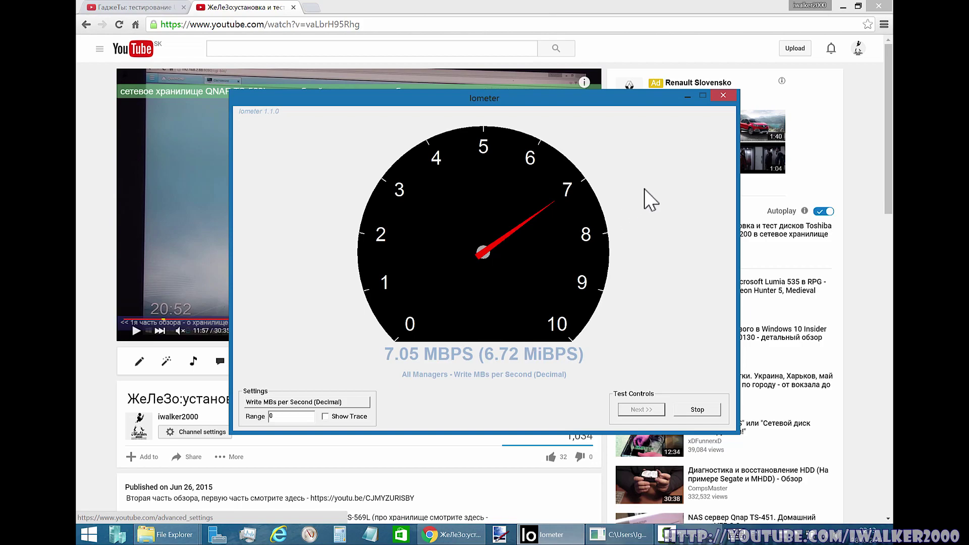
pyautogui.click(730, 97)
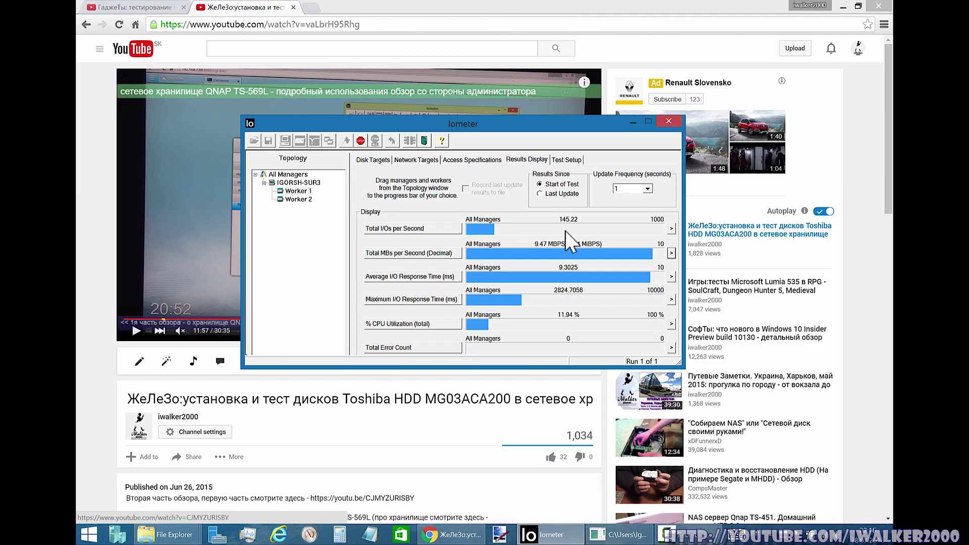
# - Reopen the large throughput gauge and compare Write MBs per Second (Decimal) with Total MBs per Second (Decimal)
pyautogui.click(671, 254)
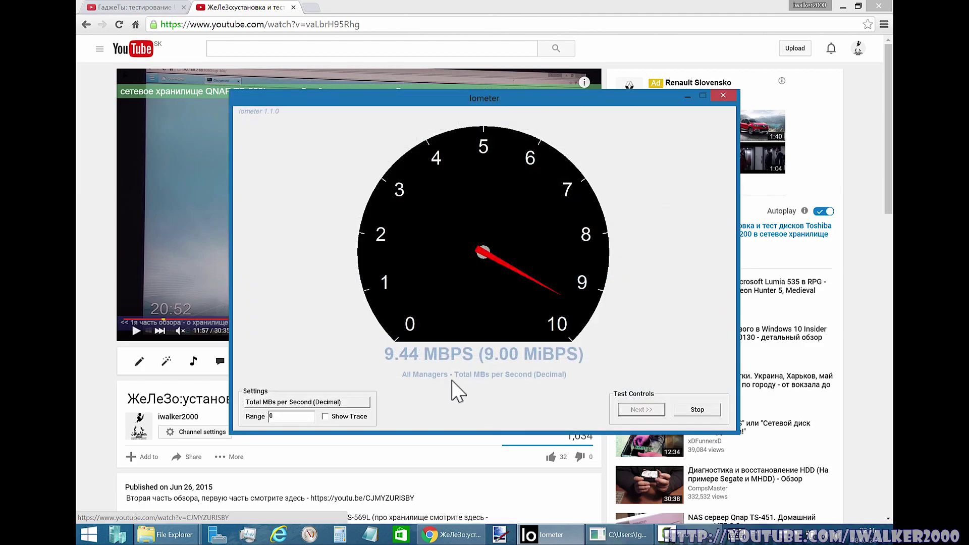
pyautogui.click(279, 402)
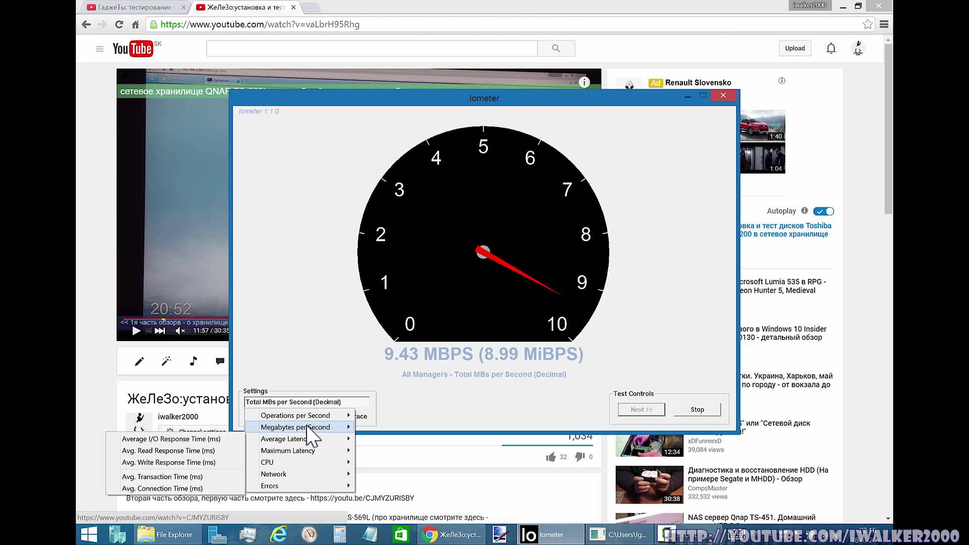
pyautogui.moveTo(313, 428)
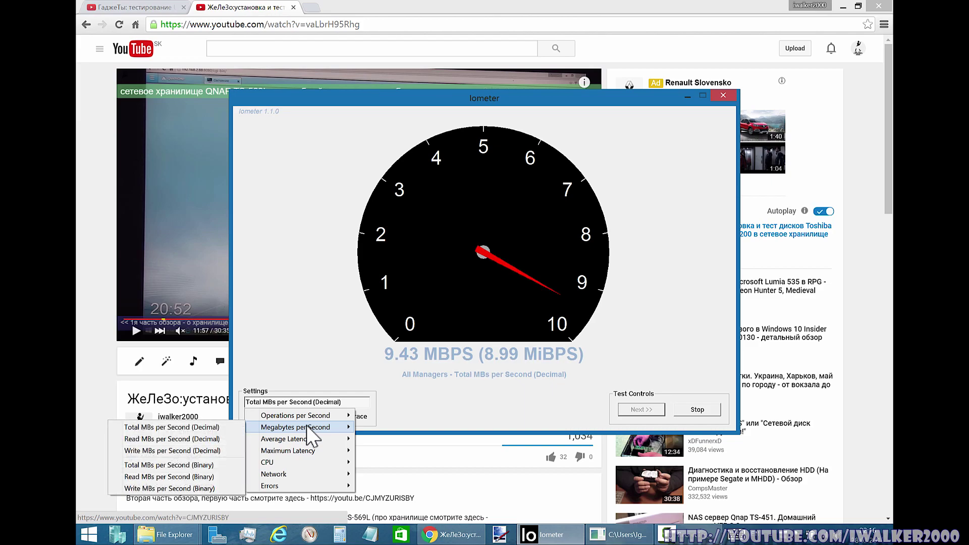
pyautogui.click(212, 451)
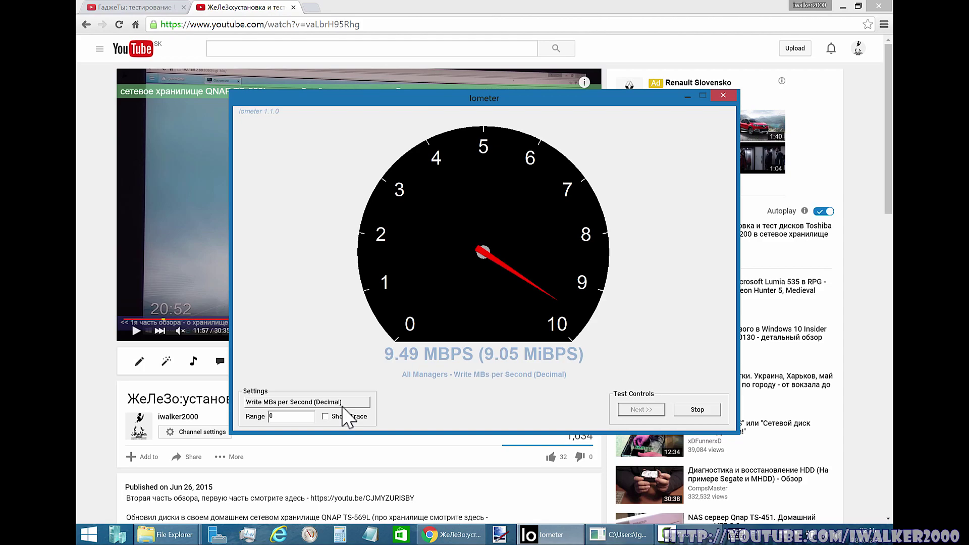
pyautogui.click(343, 405)
pyautogui.moveTo(348, 433)
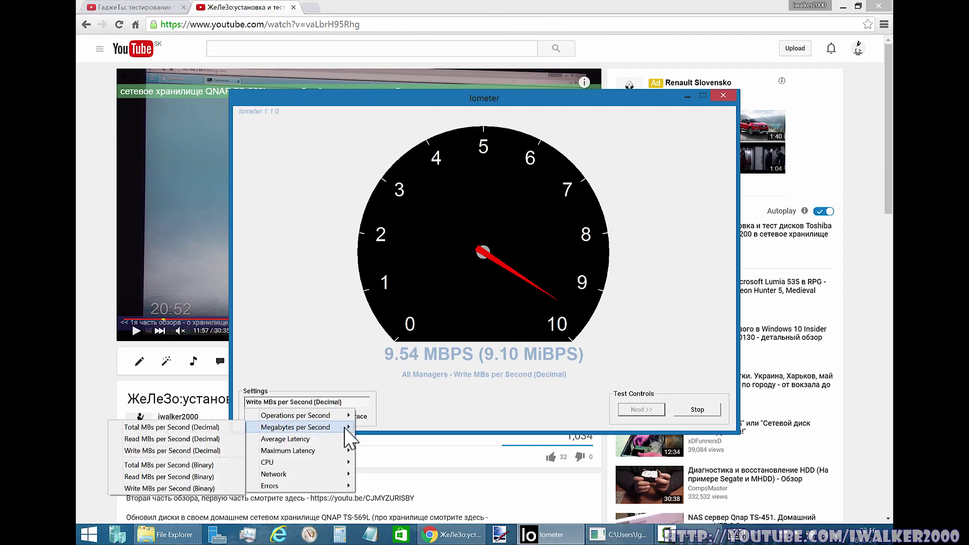
pyautogui.click(209, 429)
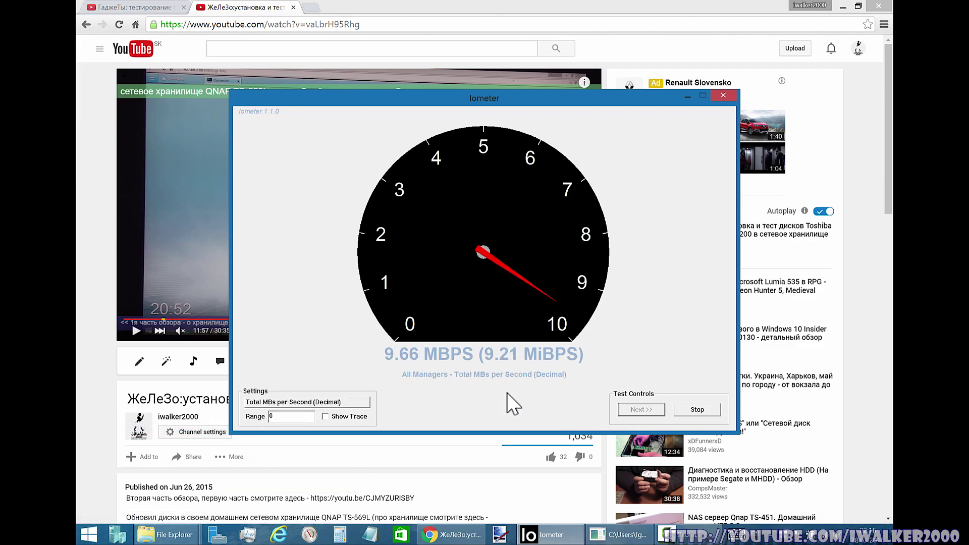
# - Stop the running test and close the large gauge
pyautogui.click(701, 412)
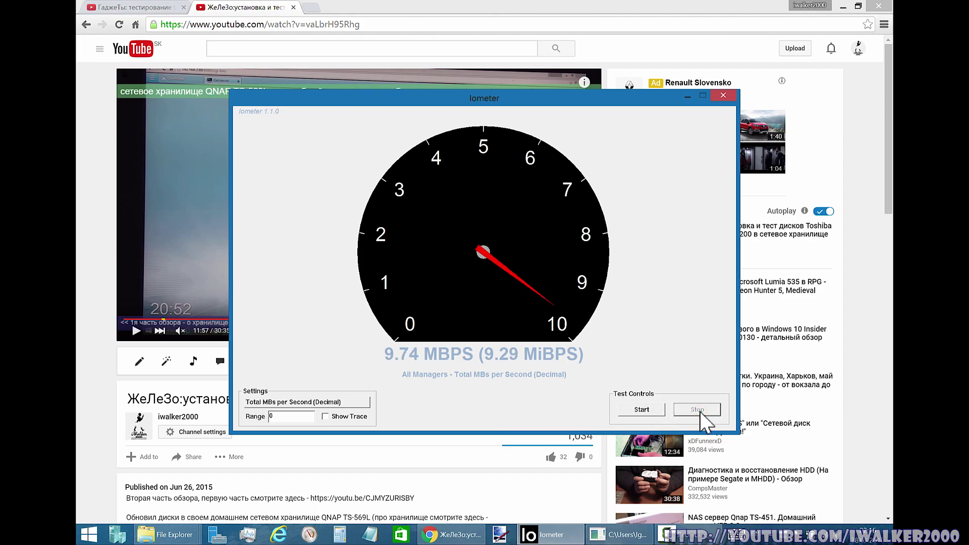
pyautogui.click(723, 96)
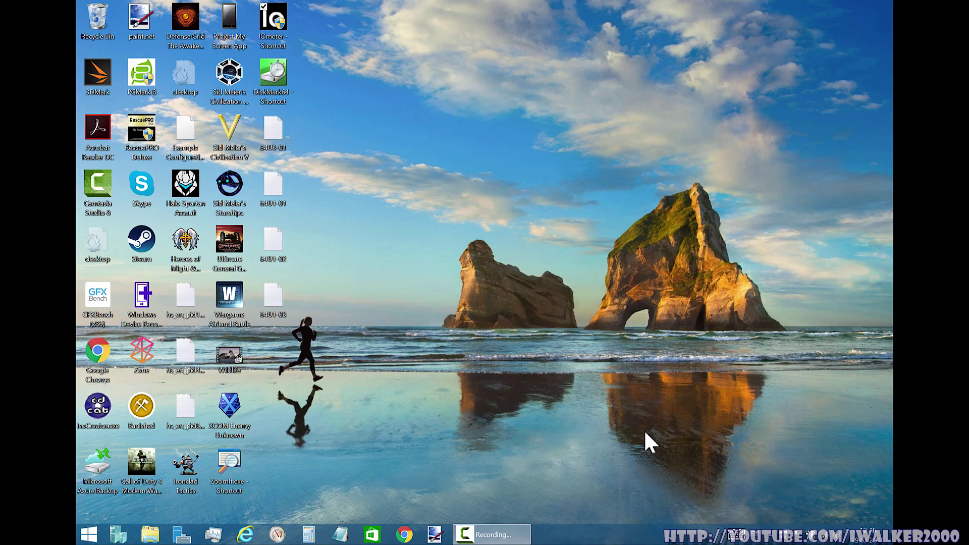
# - Launch Iometer and load the saved test configuration file iometer from Documents, replacing the current settings
pyautogui.doubleClick(293, 29)
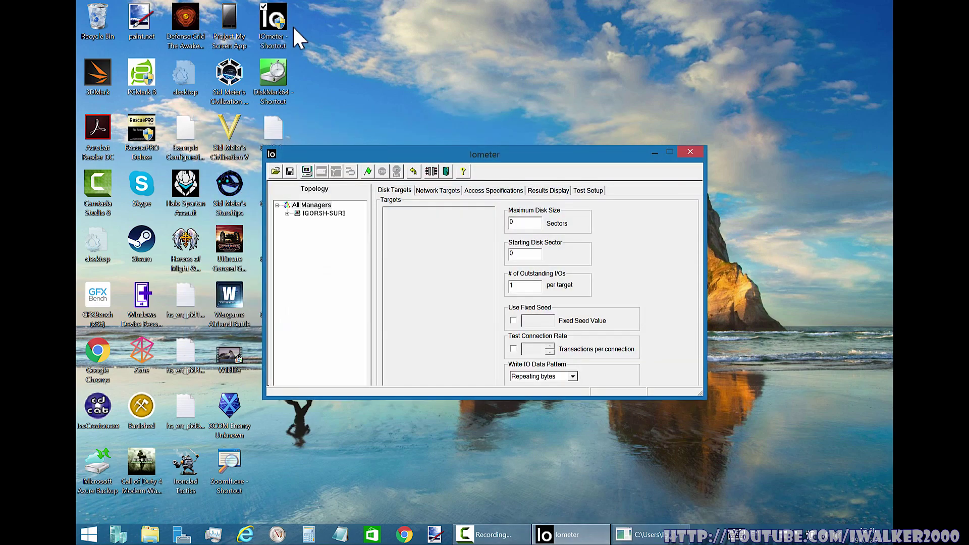
pyautogui.click(276, 171)
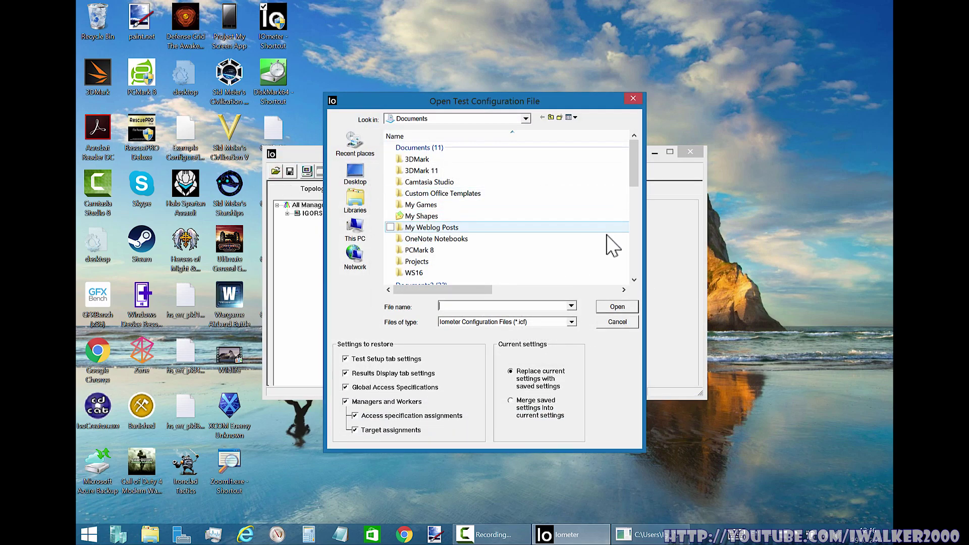
pyautogui.click(634, 268)
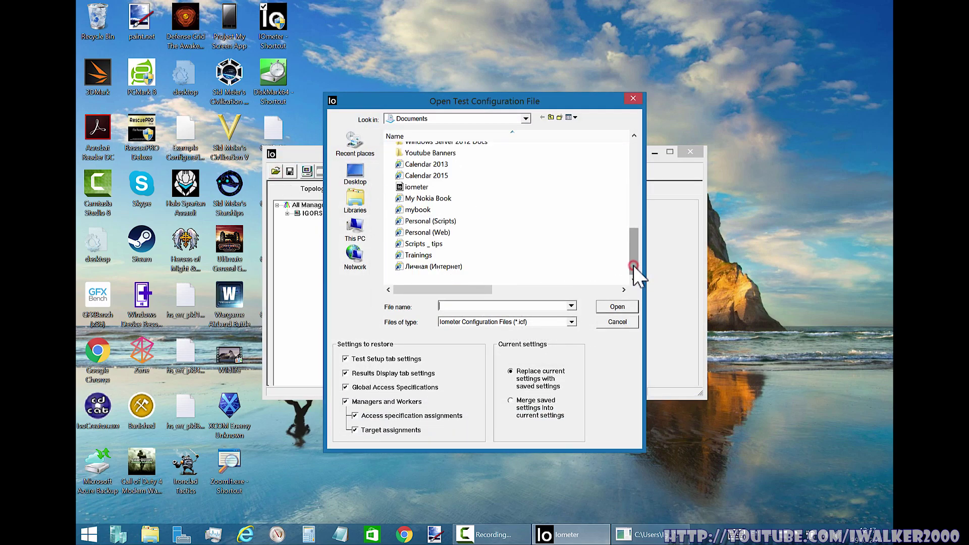
pyautogui.doubleClick(433, 187)
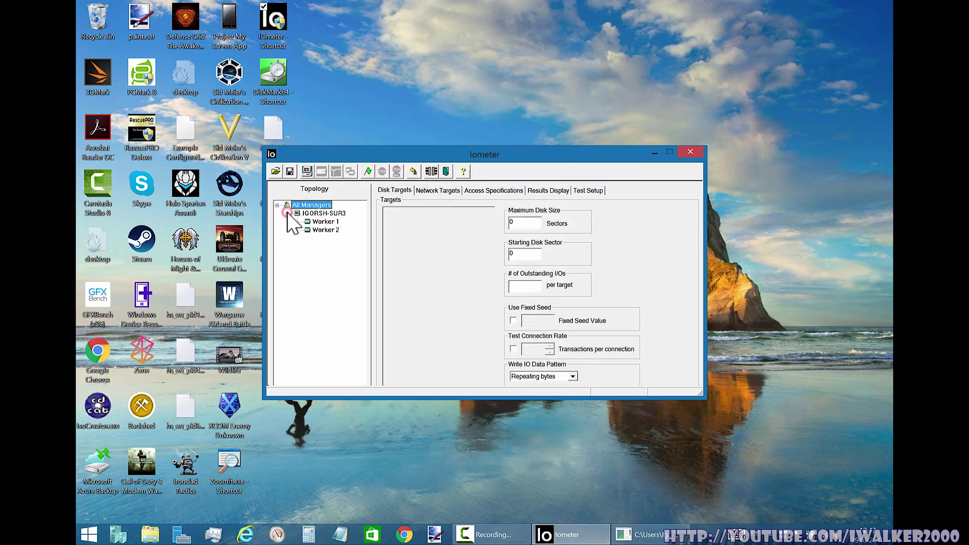
# - Review the disk targets of Worker 1 and Worker 2, the network targets, and both workers' assigned access specifications
pyautogui.click(320, 223)
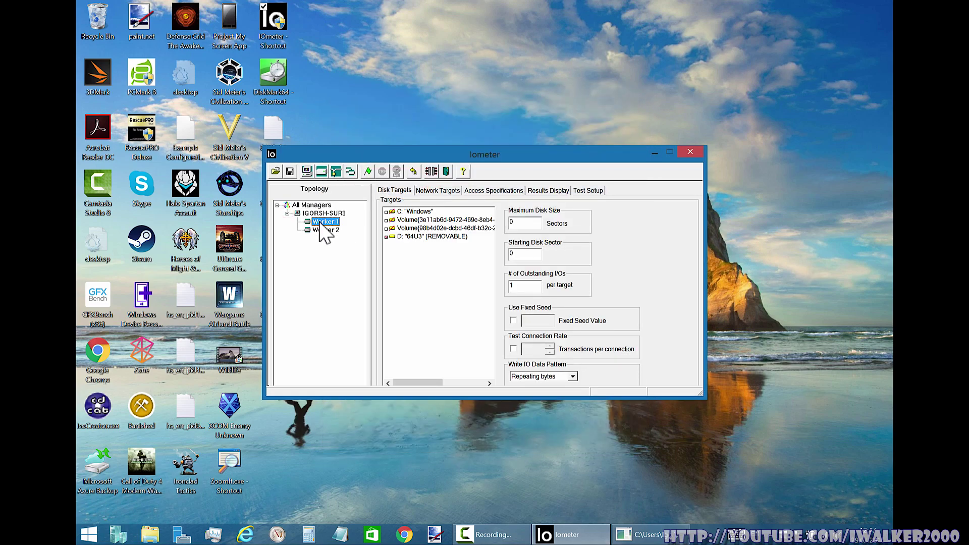
pyautogui.click(316, 231)
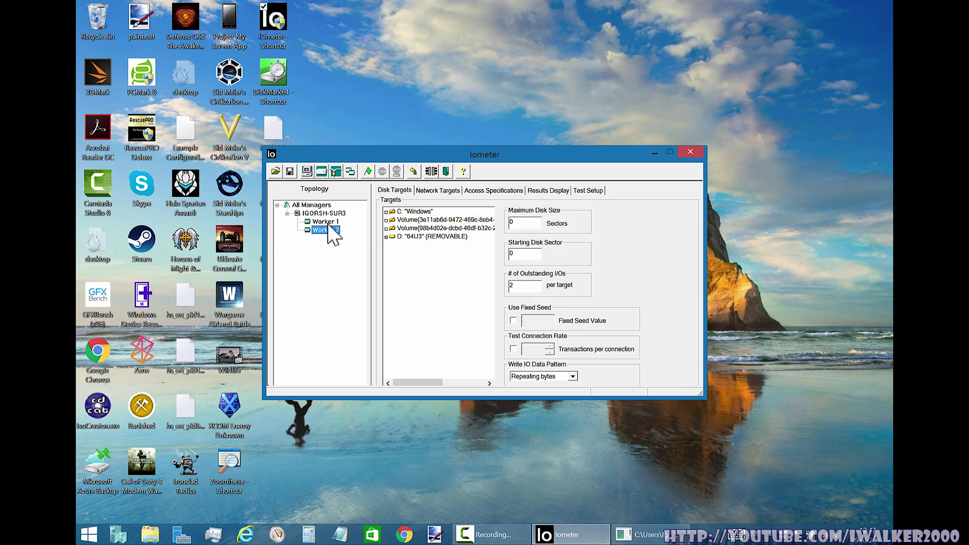
pyautogui.click(433, 190)
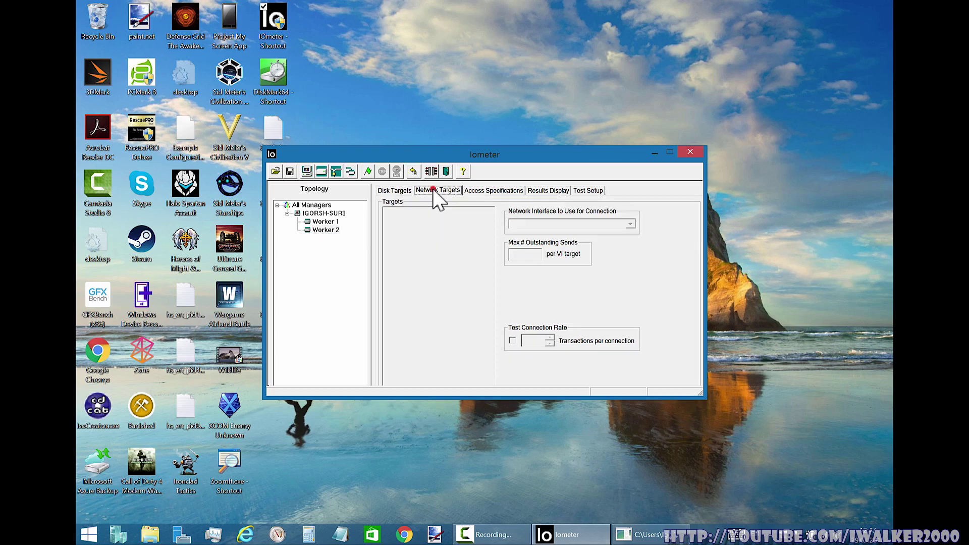
pyautogui.click(480, 190)
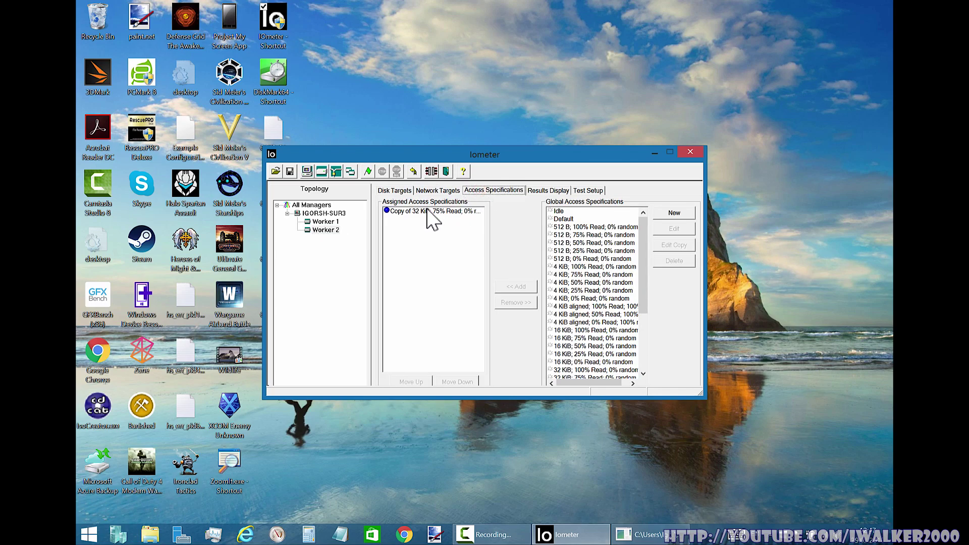
pyautogui.click(333, 222)
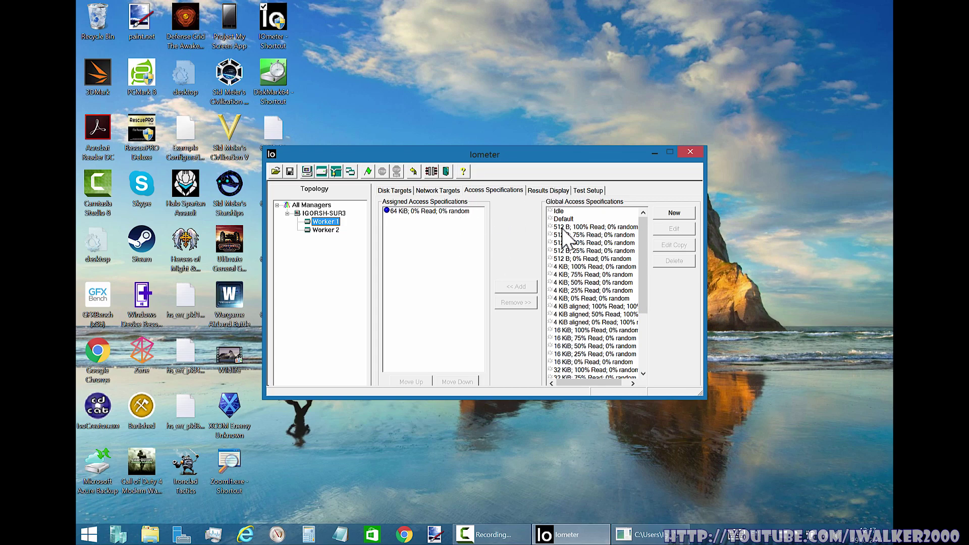
# - Show the results display and start the test without saving a results file
pyautogui.click(549, 190)
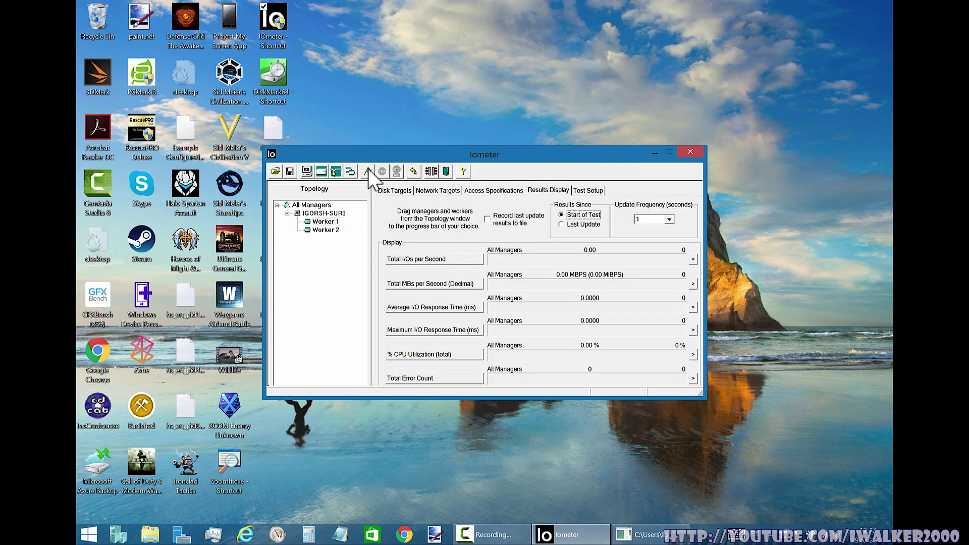
pyautogui.click(368, 171)
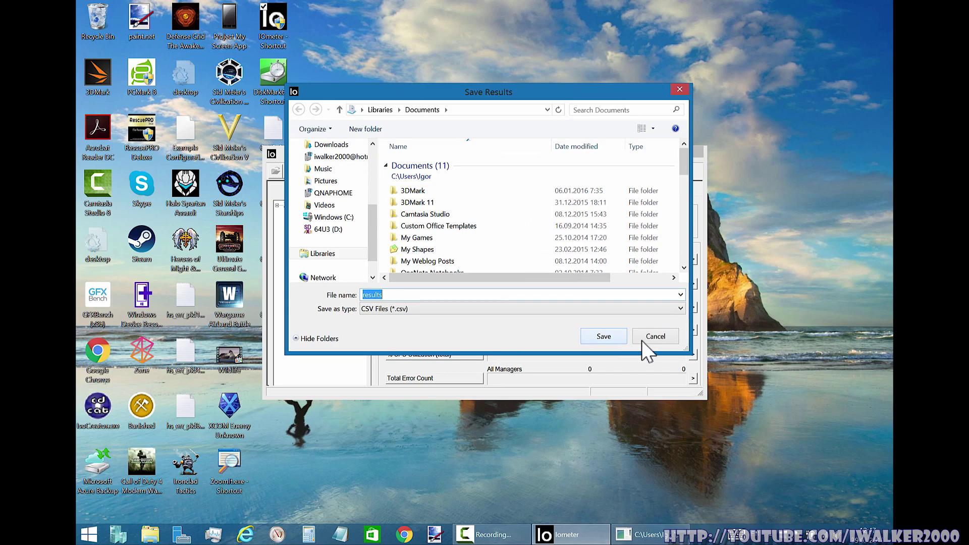
pyautogui.click(644, 339)
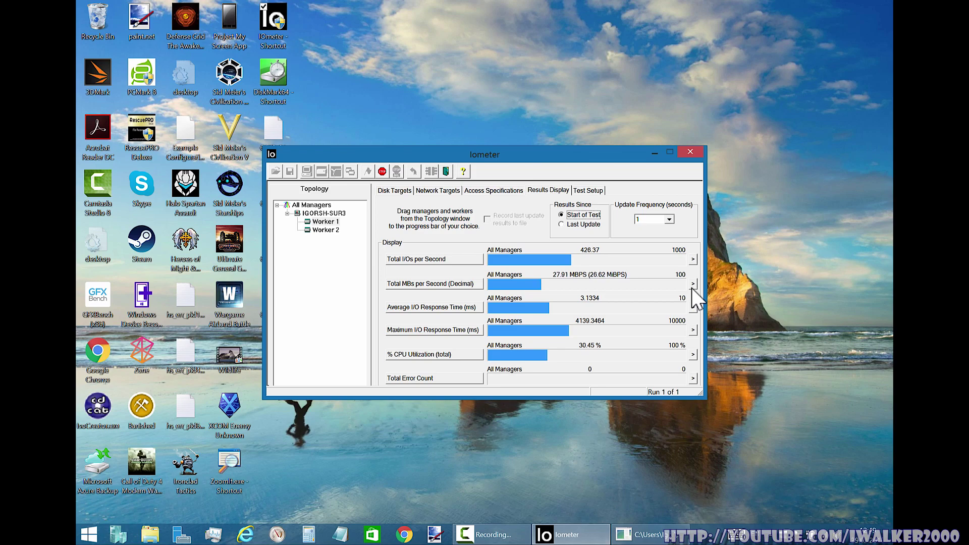
# - View the overall throughput on the large gauge and switch it to Write MBs per Second (Decimal)
pyautogui.click(693, 283)
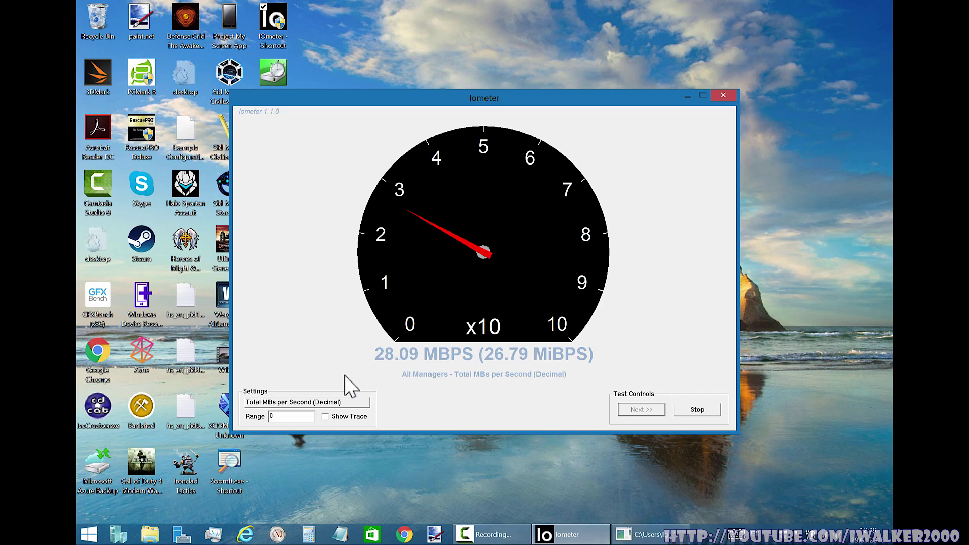
pyautogui.click(291, 403)
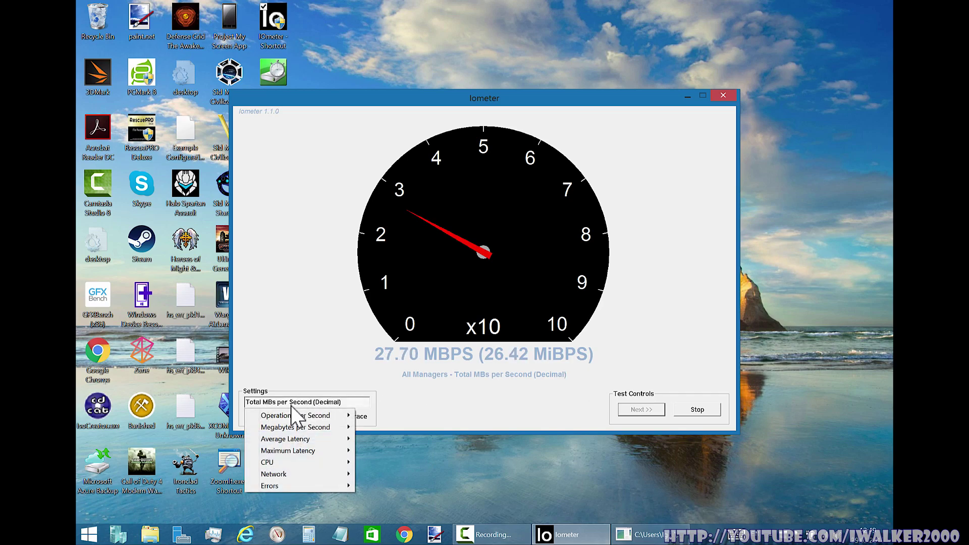
pyautogui.moveTo(298, 427)
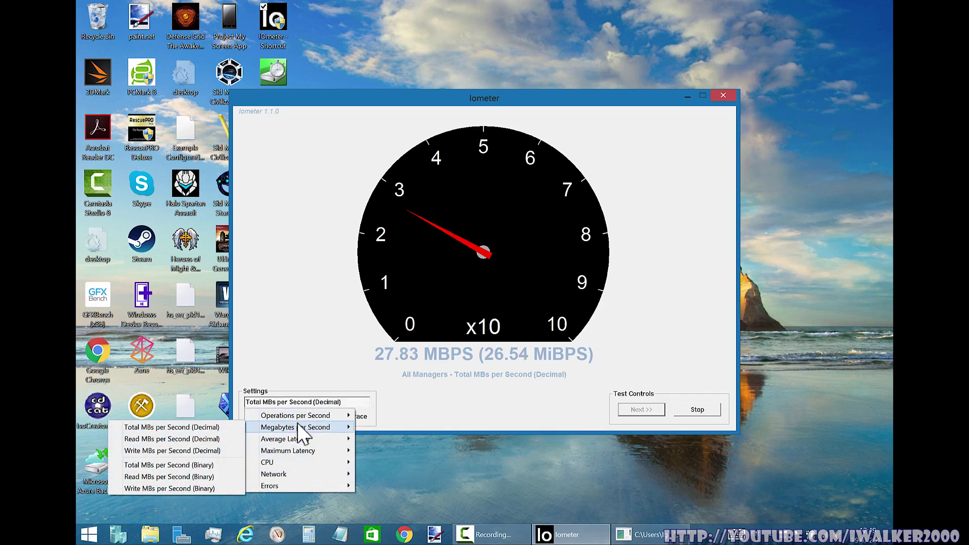
pyautogui.click(213, 450)
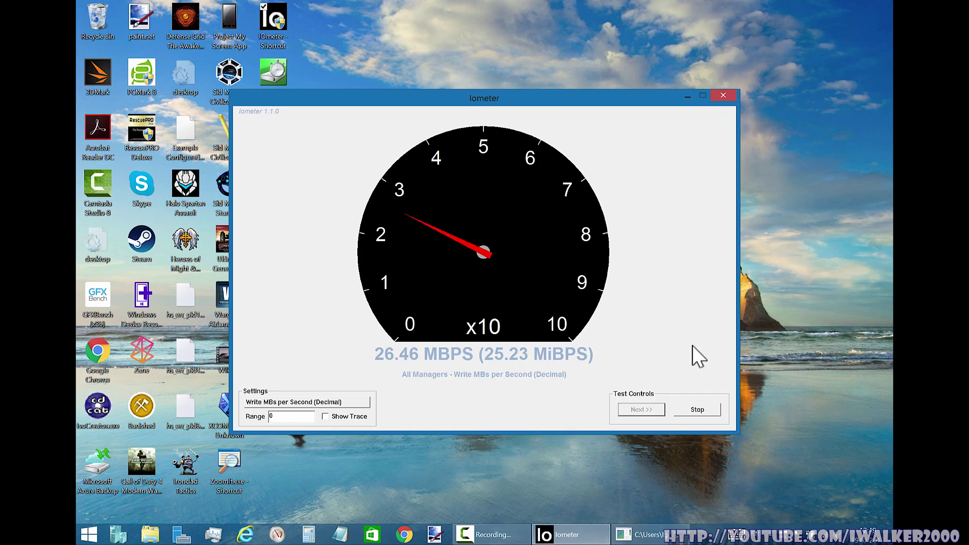
# - Stop the running disk test and close the large Write MBs per Second gauge
pyautogui.click(693, 408)
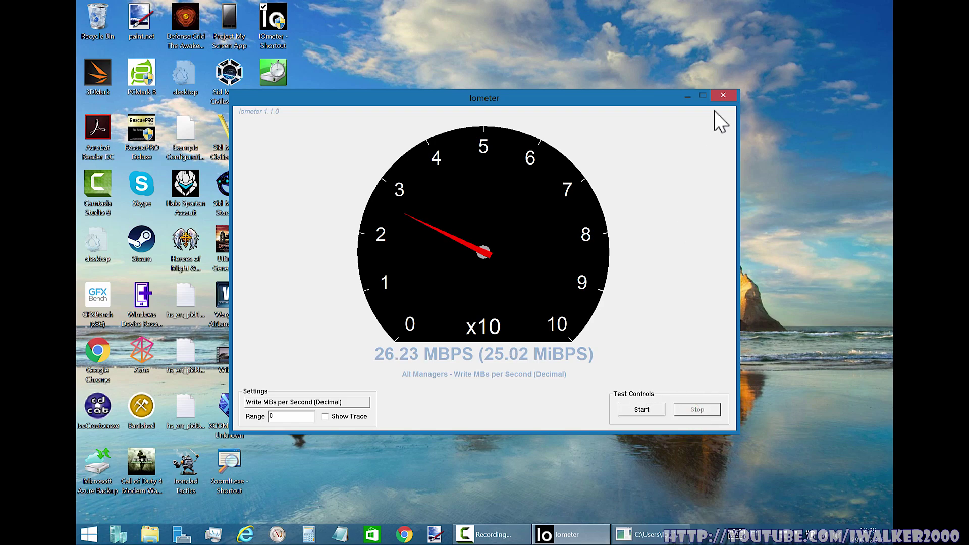
pyautogui.click(723, 95)
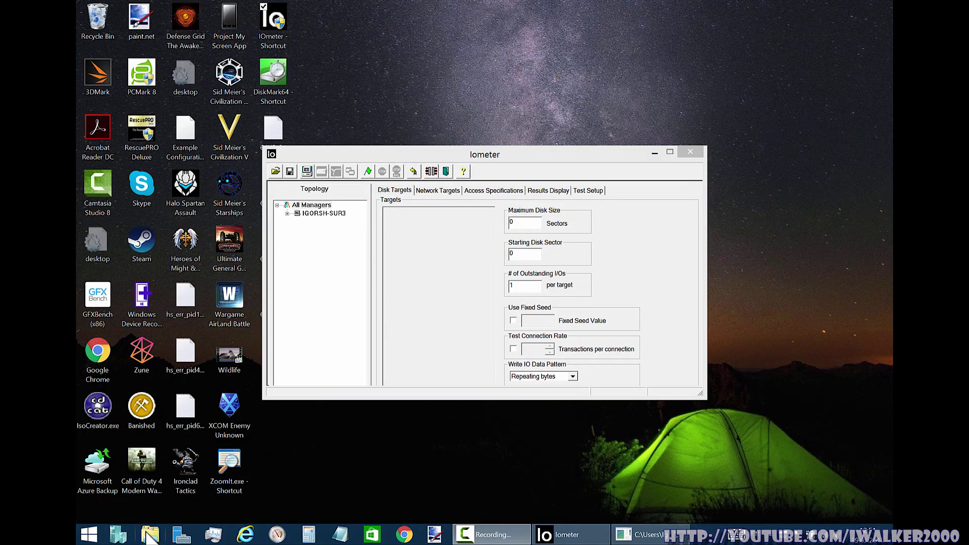
# - Switch to File Explorer to check the drive letter and label of the inserted card, and close it
pyautogui.click(150, 535)
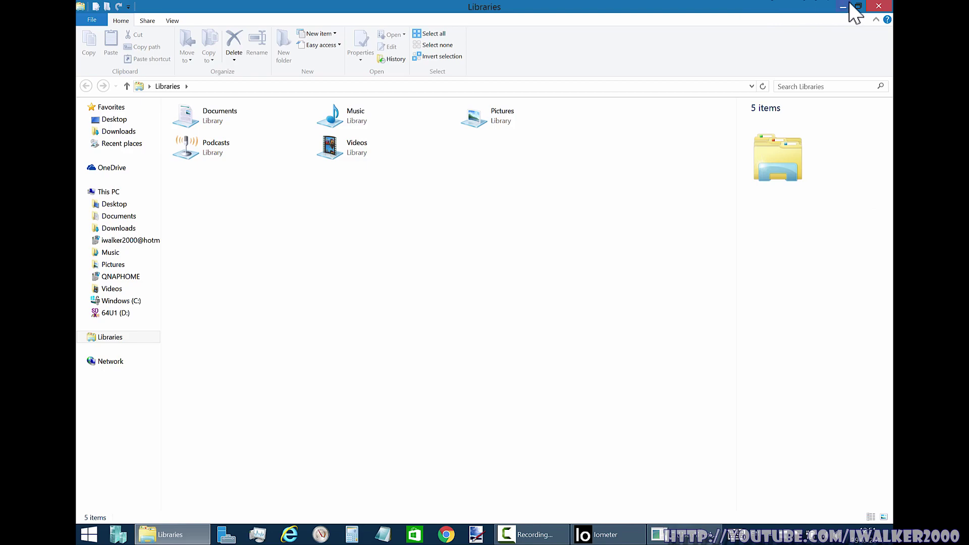
pyautogui.click(879, 6)
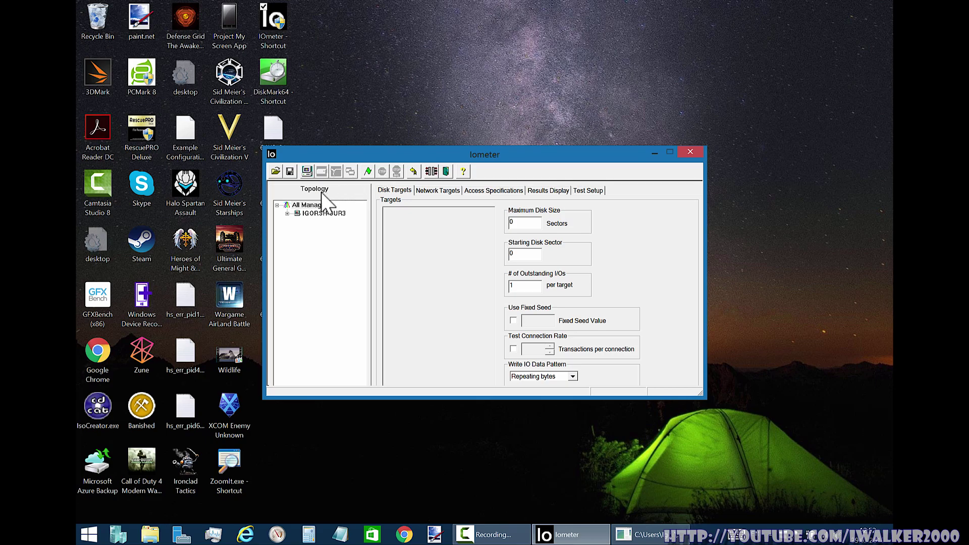
# - Expand the manager's worker list and load the iometer test configuration from Documents, replacing the current settings
pyautogui.click(287, 213)
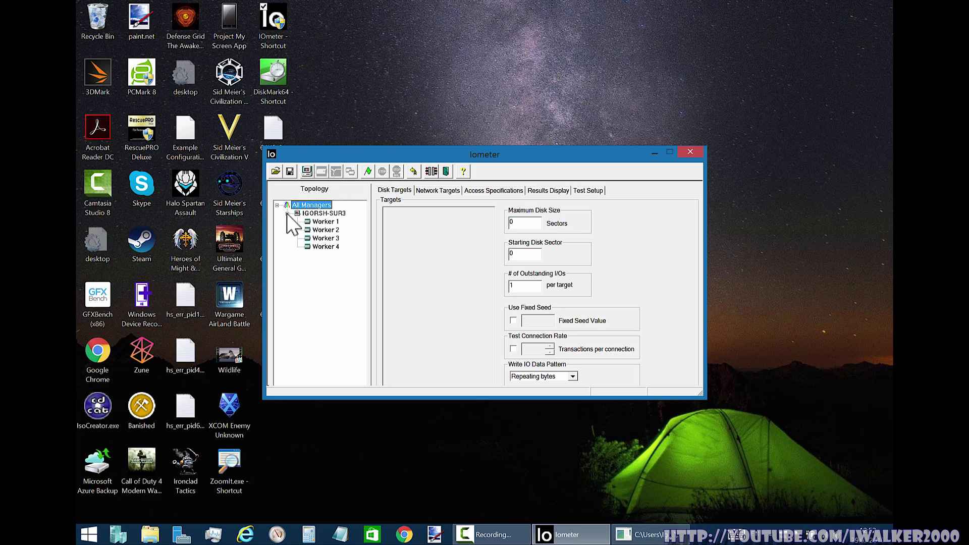
pyautogui.click(276, 172)
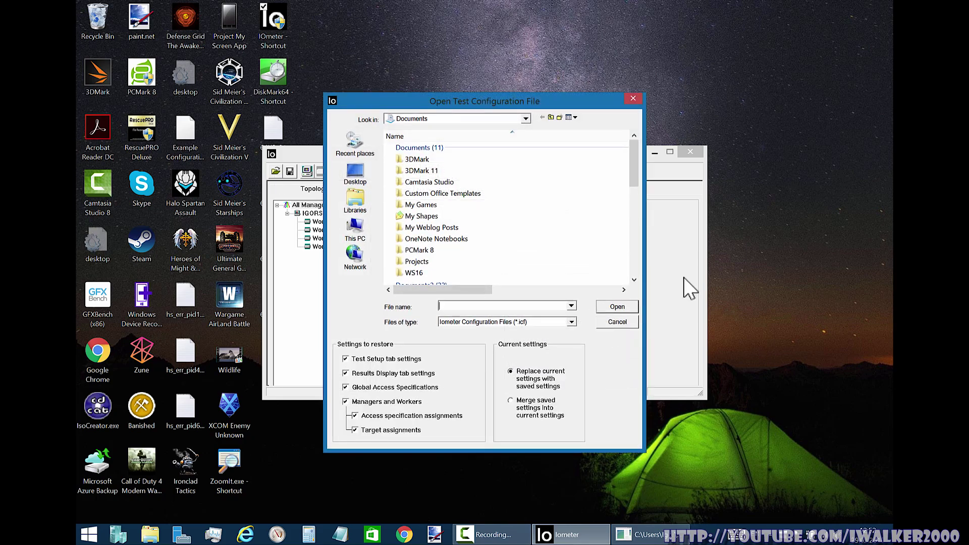
pyautogui.click(637, 258)
pyautogui.click(636, 258)
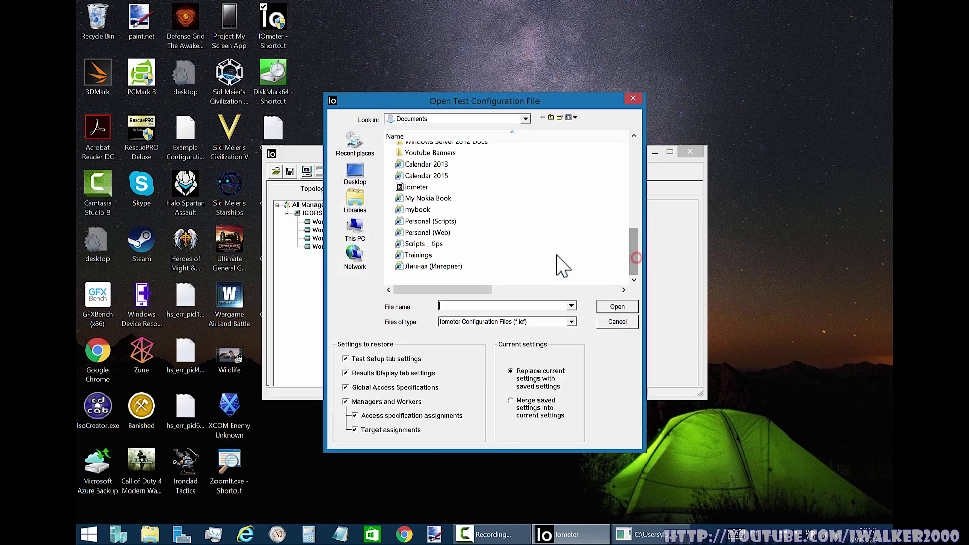
pyautogui.doubleClick(450, 187)
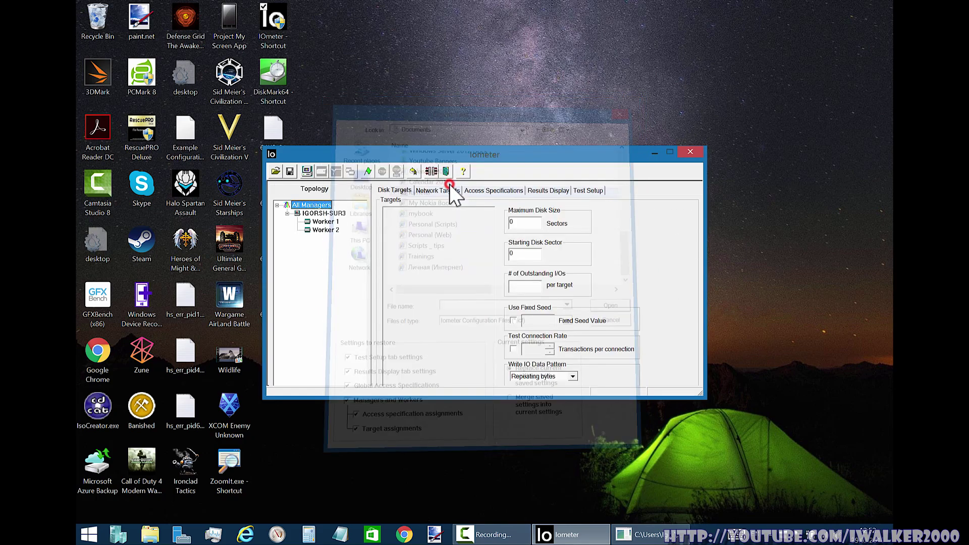
# - Check the removable D: "64U1" disk target and outstanding I/Os setting for Worker 1 and Worker 2
pyautogui.click(323, 222)
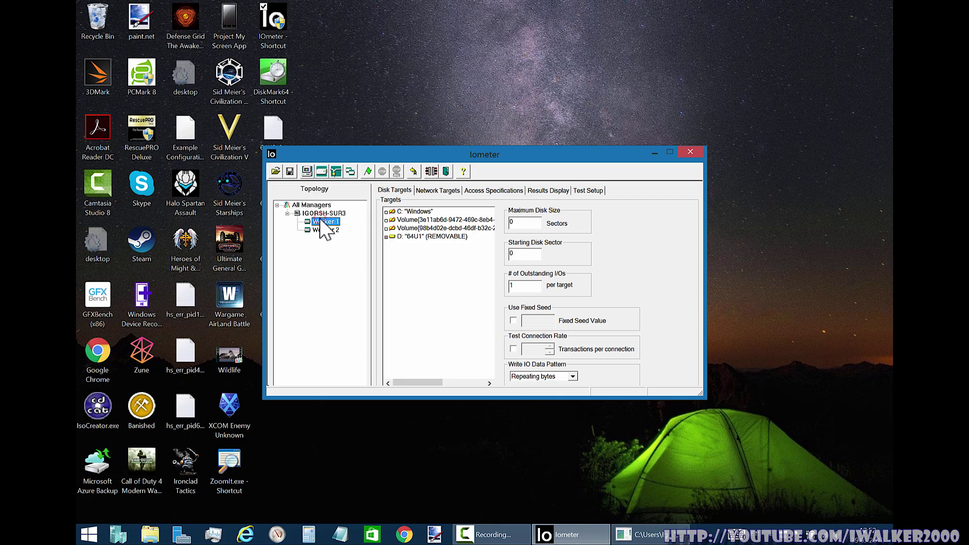
pyautogui.click(314, 231)
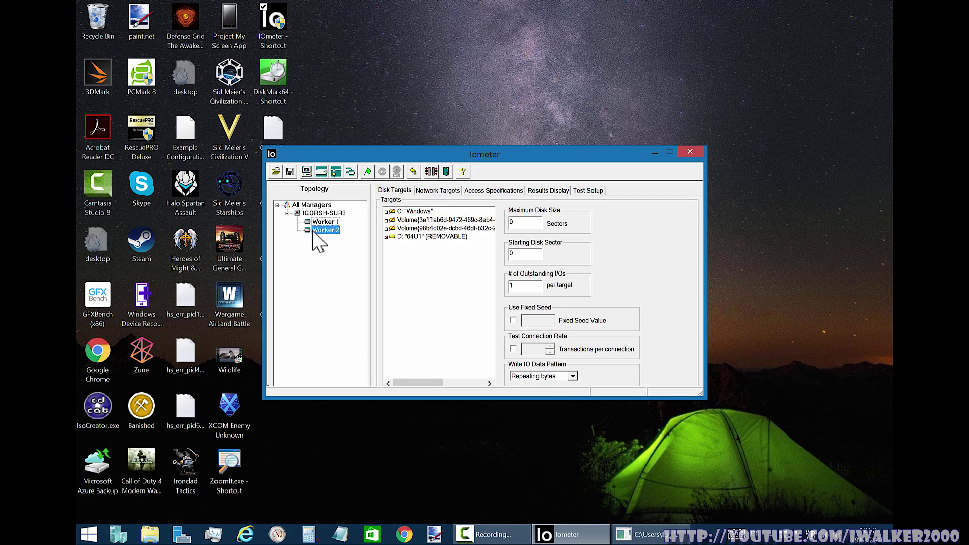
pyautogui.click(419, 236)
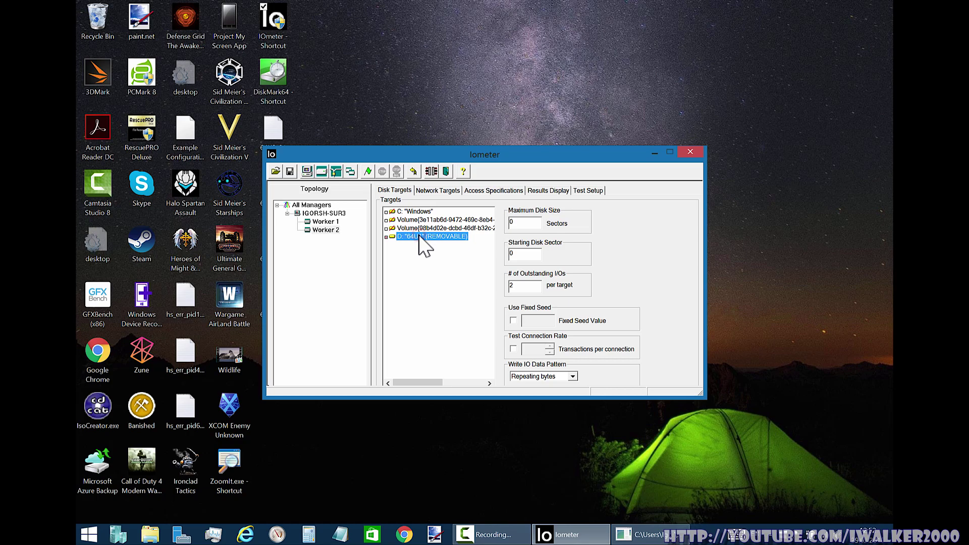
pyautogui.click(324, 222)
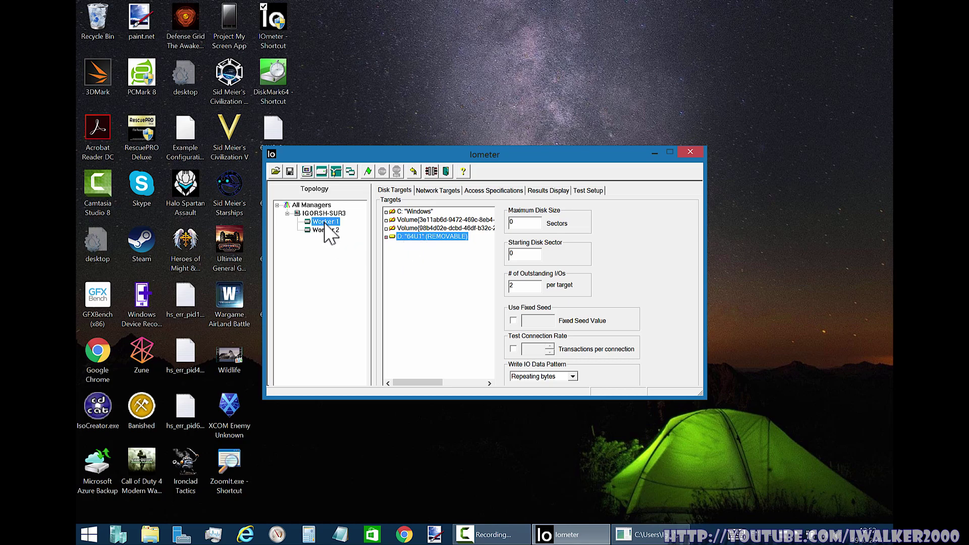
pyautogui.click(419, 237)
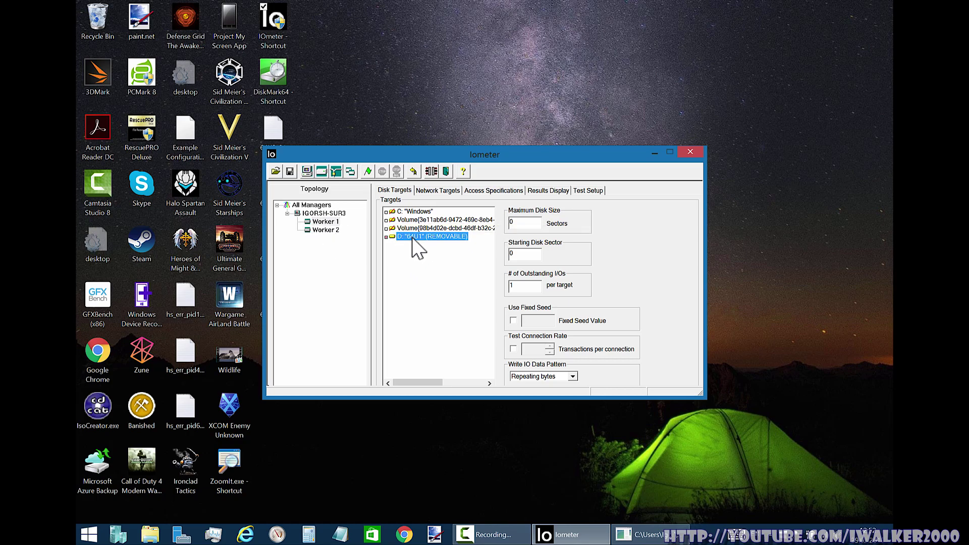
# - Check the access specification assigned to Worker 1 and the one assigned to Worker 2
pyautogui.click(484, 191)
pyautogui.click(440, 211)
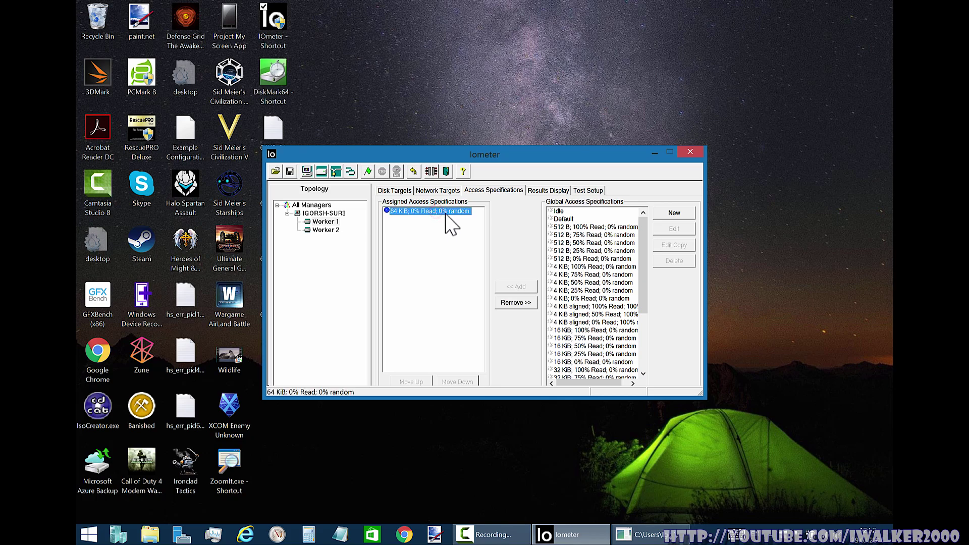
pyautogui.click(329, 231)
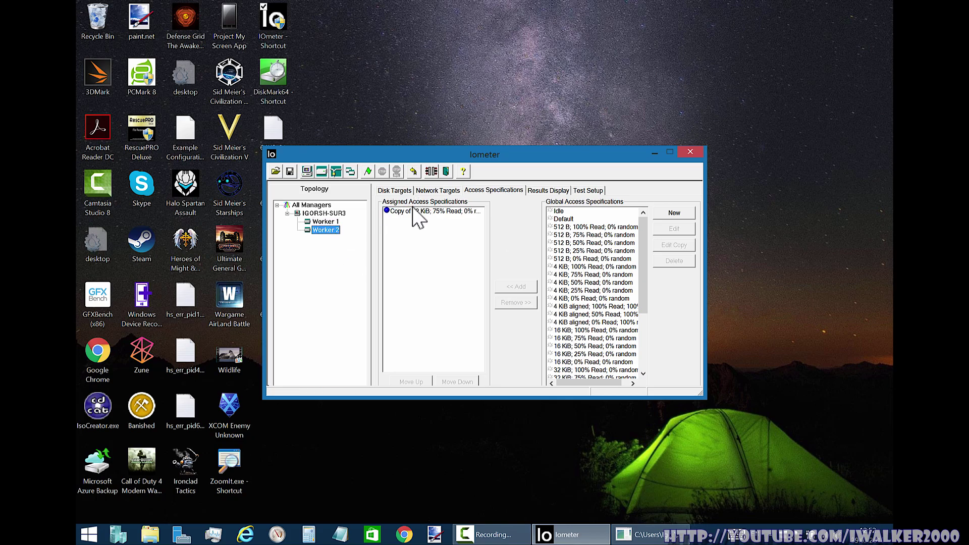
pyautogui.click(409, 212)
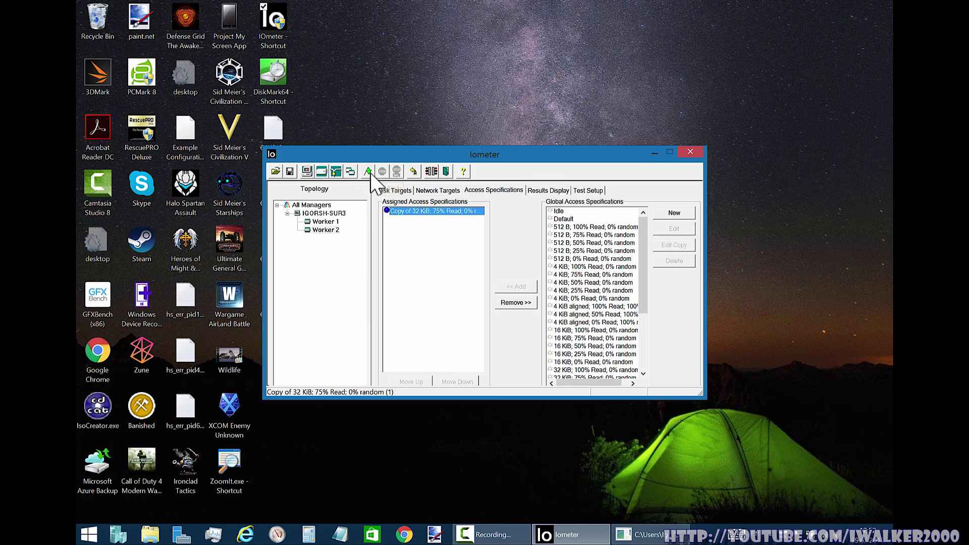
# - Start the test without saving a results file and view Total MBs per Second (Decimal) on the large gauge
pyautogui.click(368, 172)
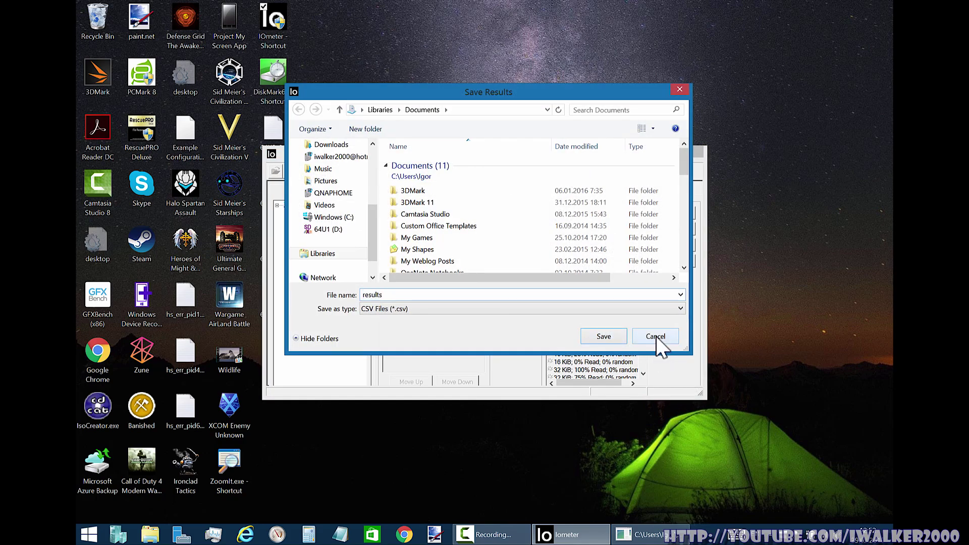
pyautogui.click(655, 336)
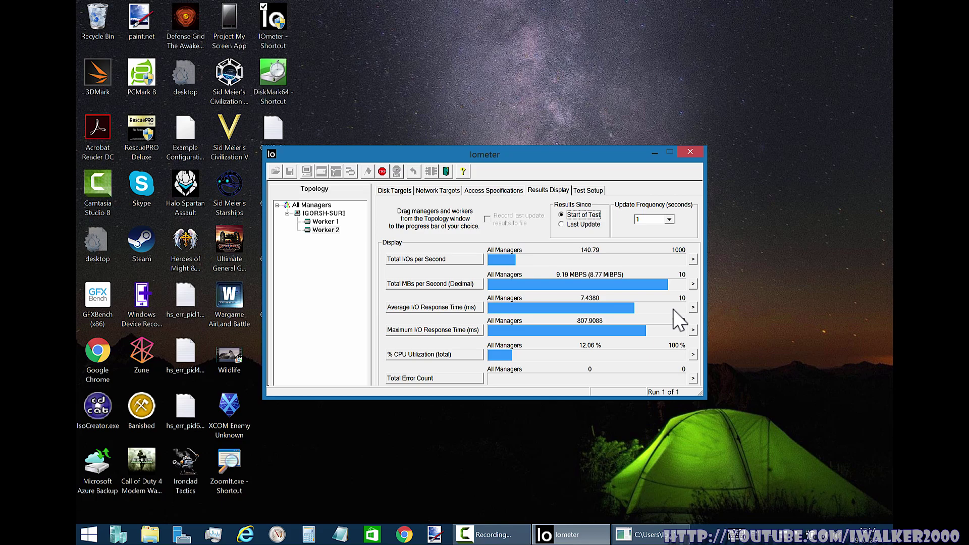
pyautogui.click(694, 283)
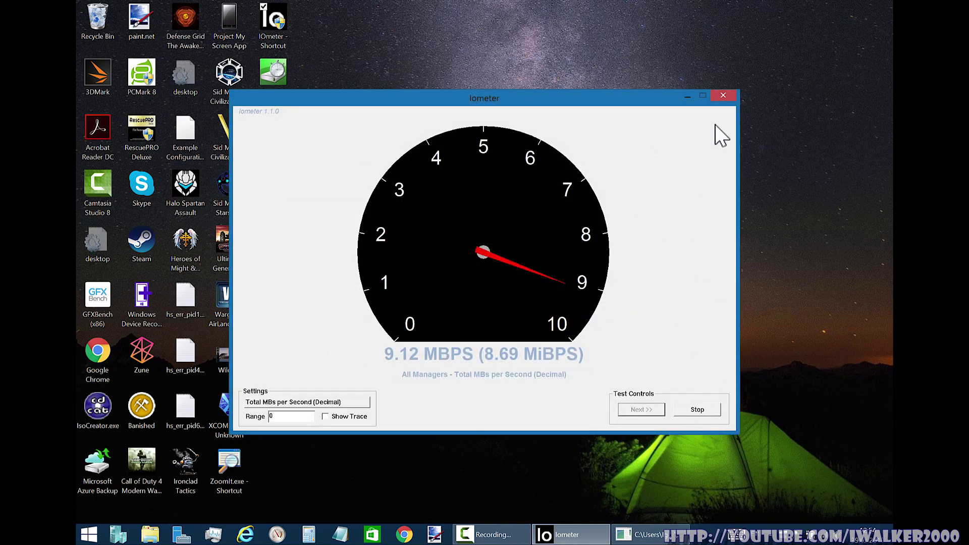
# - Close the large gauge, change the second results bar to Write MBs per Second (Decimal), and stop the running test
pyautogui.click(722, 95)
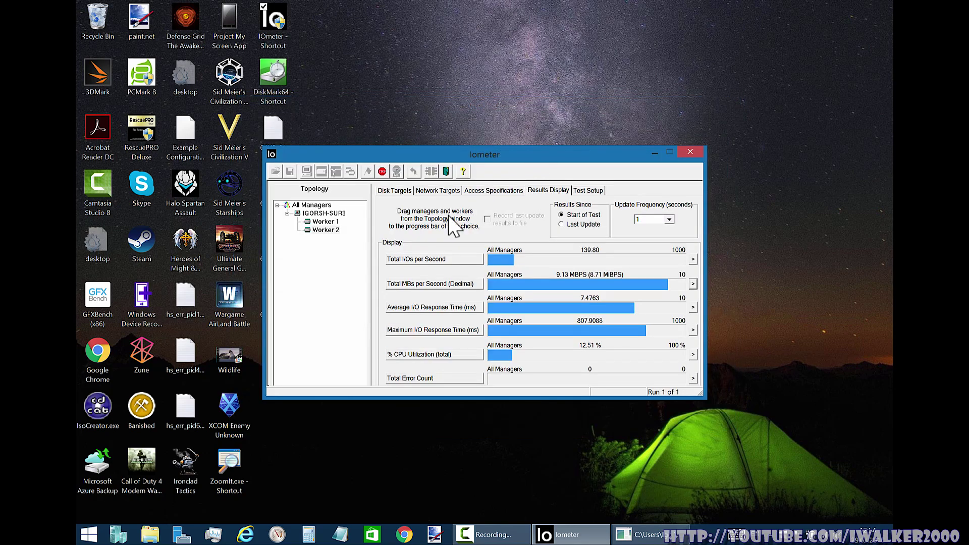
pyautogui.click(435, 285)
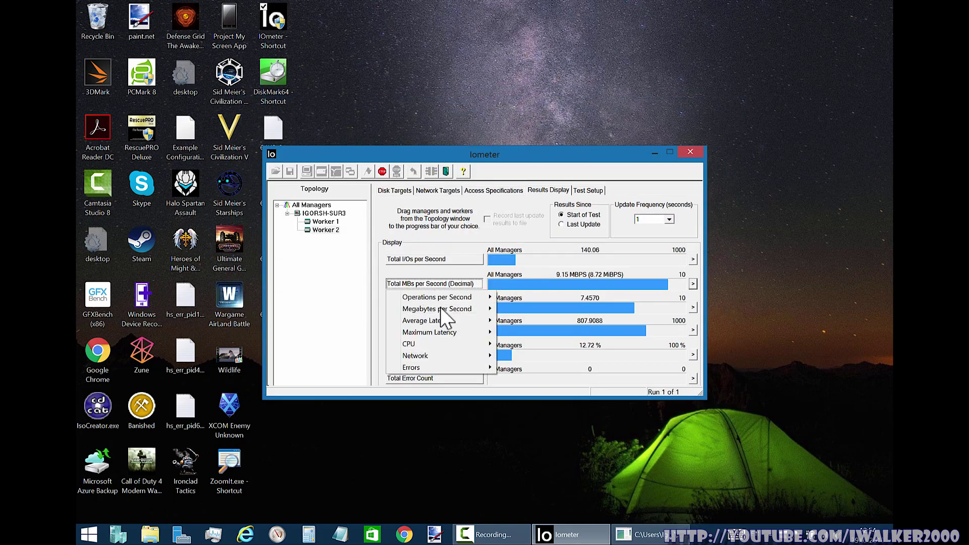
pyautogui.moveTo(444, 312)
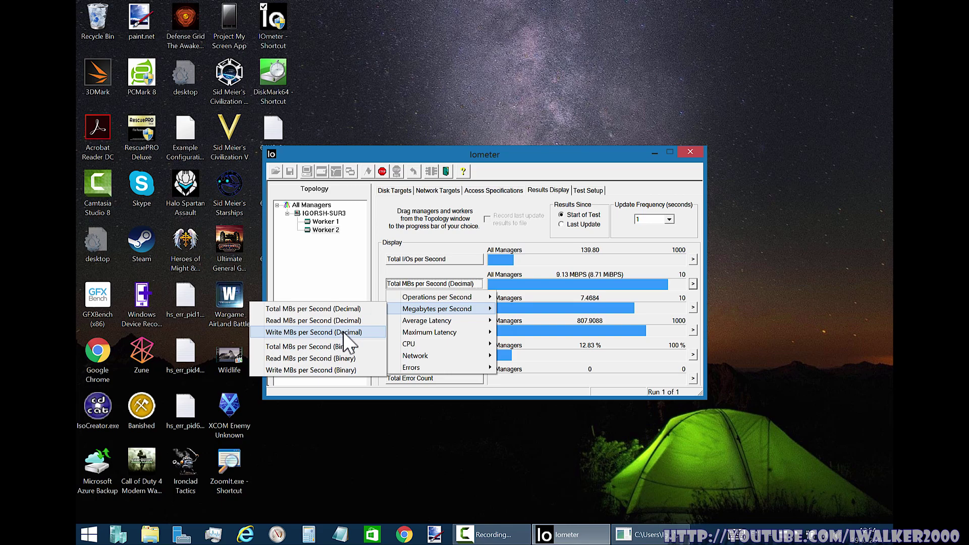
pyautogui.click(343, 332)
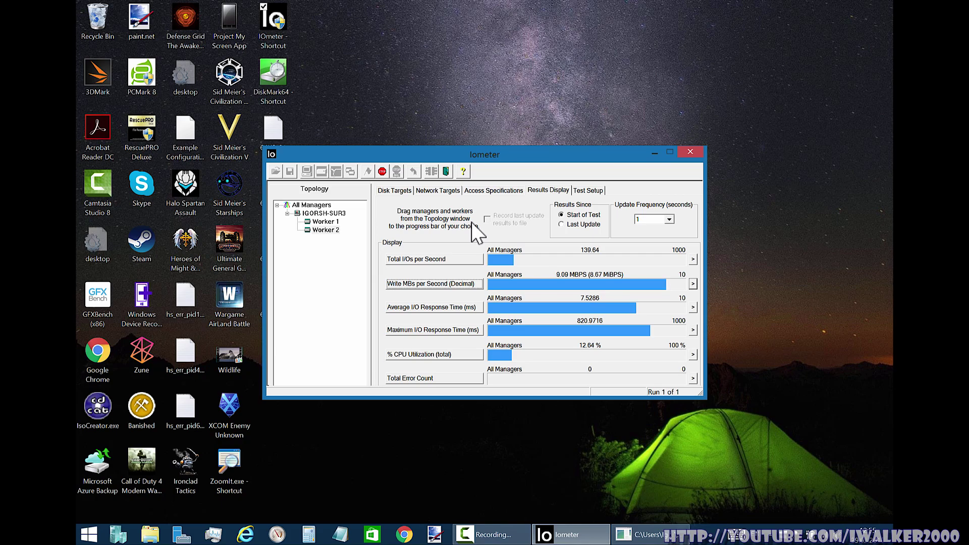
pyautogui.click(382, 172)
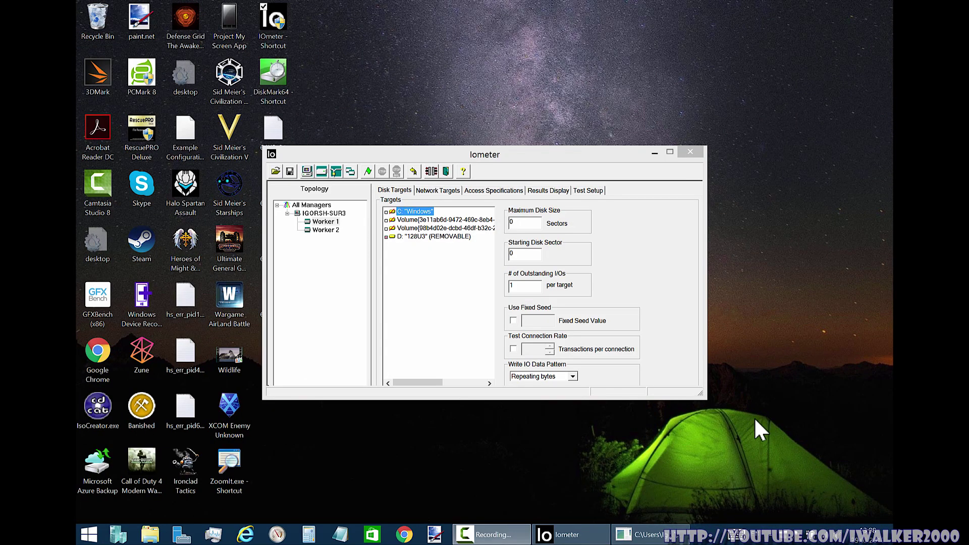
# - Start the test on the removable D: "128U3" card without saving a results file
pyautogui.click(469, 158)
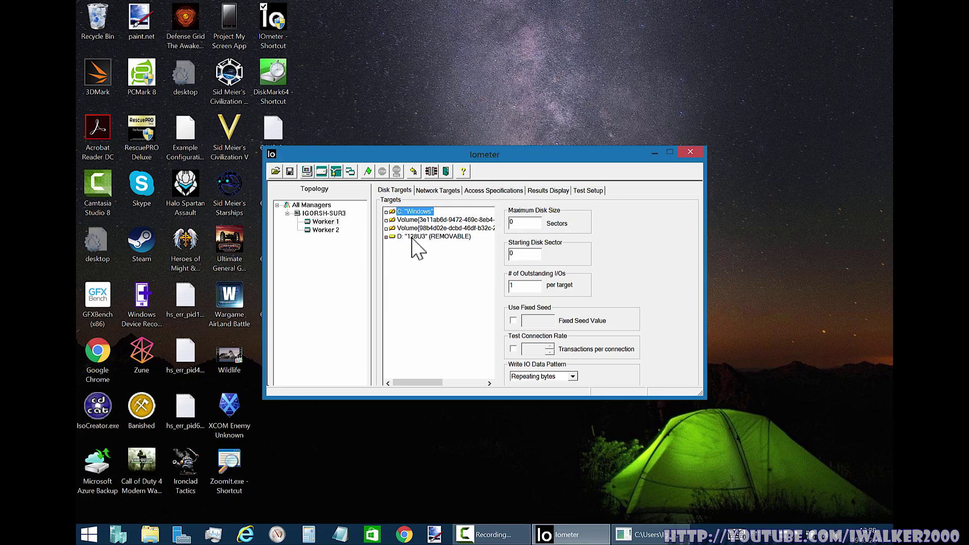
pyautogui.click(368, 172)
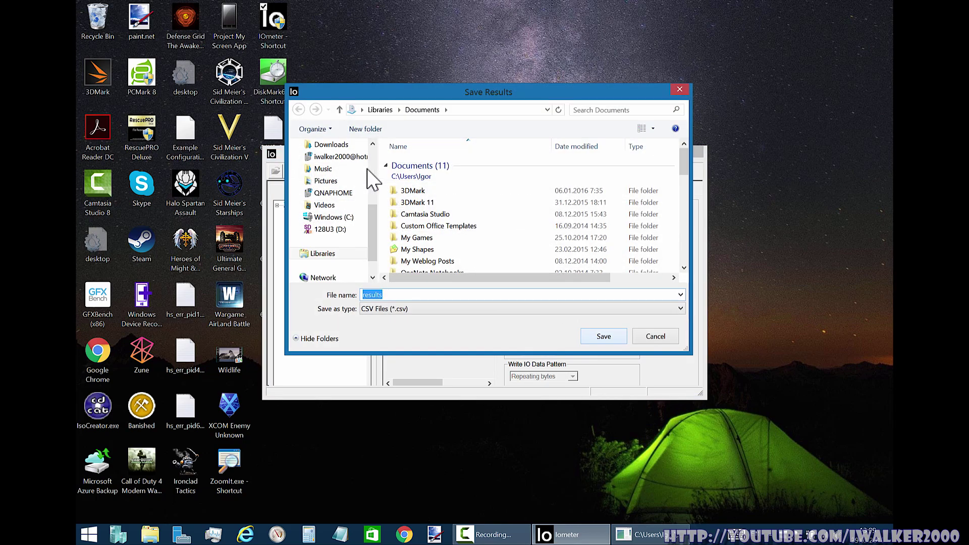
pyautogui.click(671, 337)
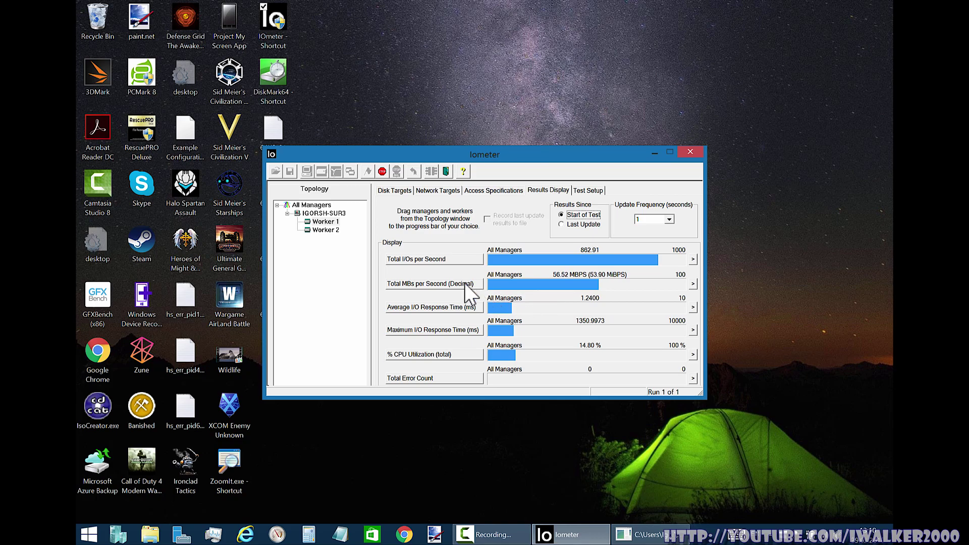
# - Change the second results bar to Write MBs per Second (Decimal) for the 128U3 card and stop the test
pyautogui.click(430, 284)
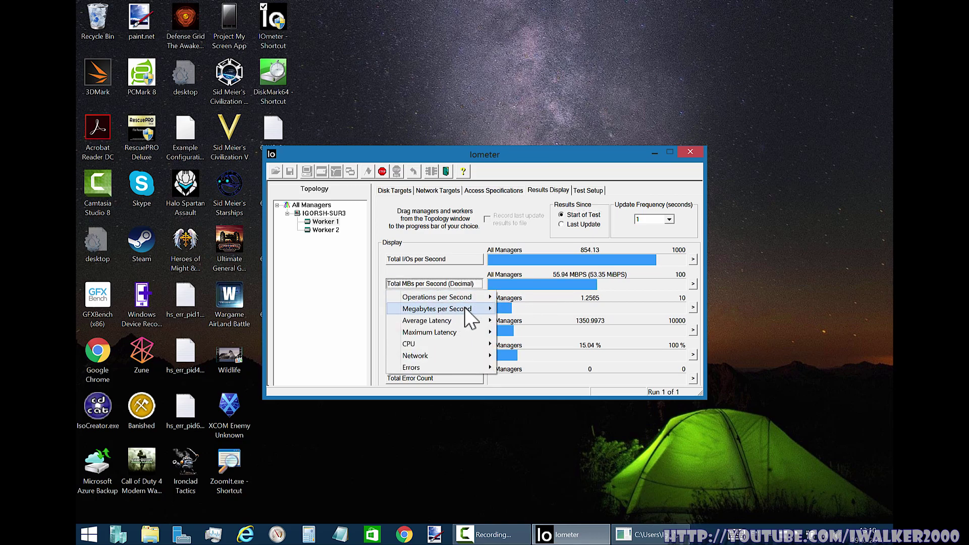
pyautogui.moveTo(465, 310)
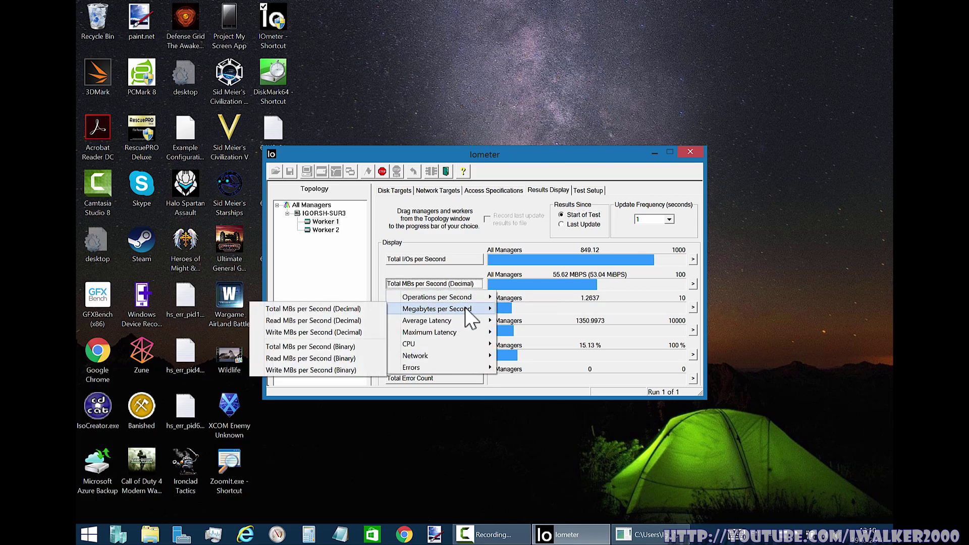
pyautogui.click(353, 333)
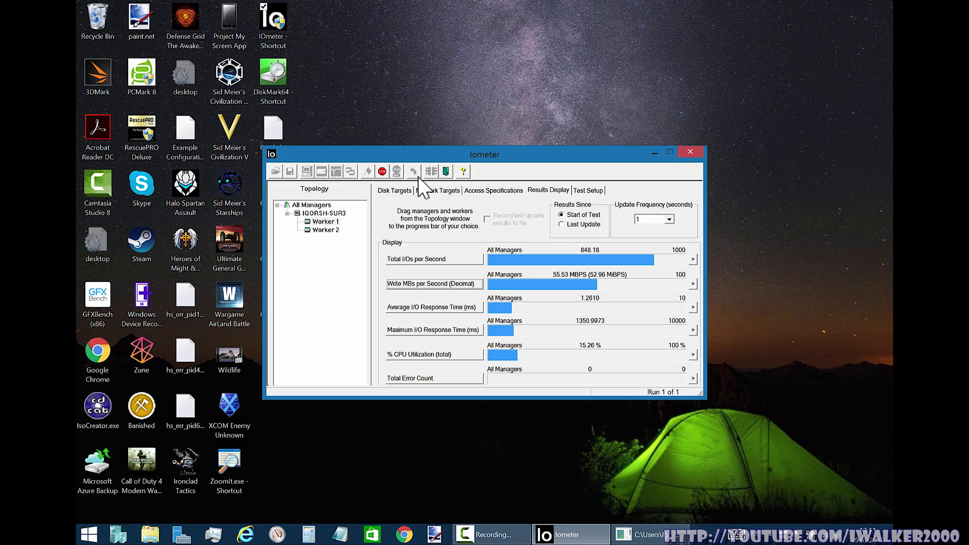
pyautogui.click(384, 172)
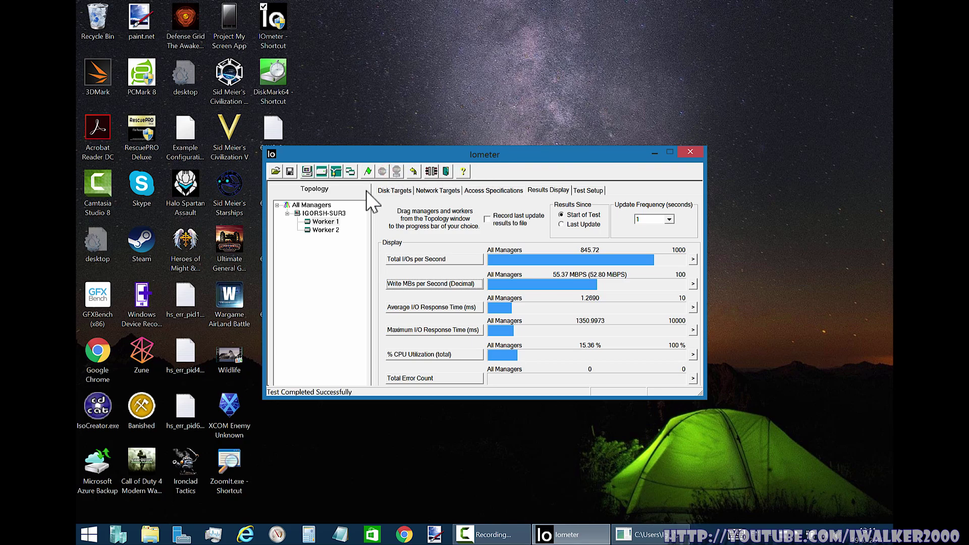
# - Add a third disk worker to the local manager in the topology
pyautogui.click(324, 222)
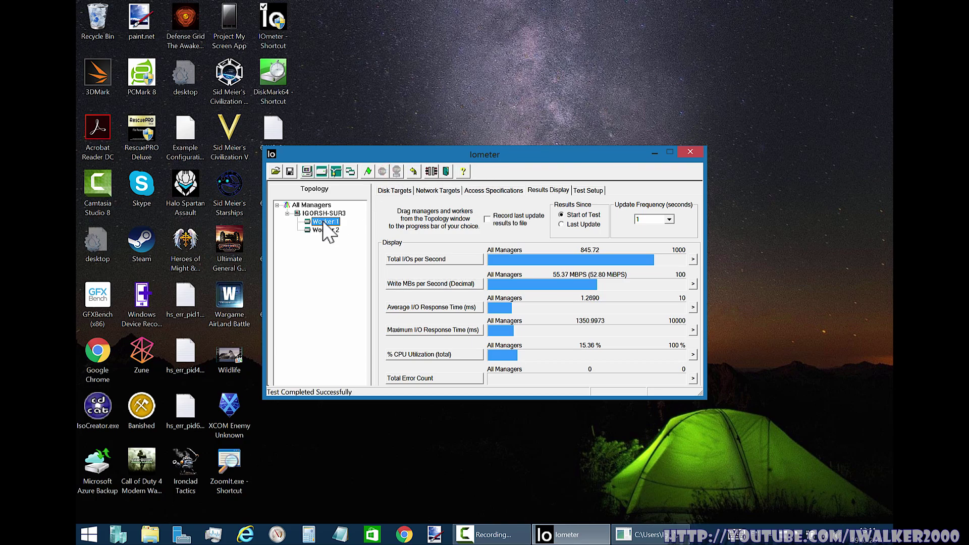
pyautogui.click(325, 207)
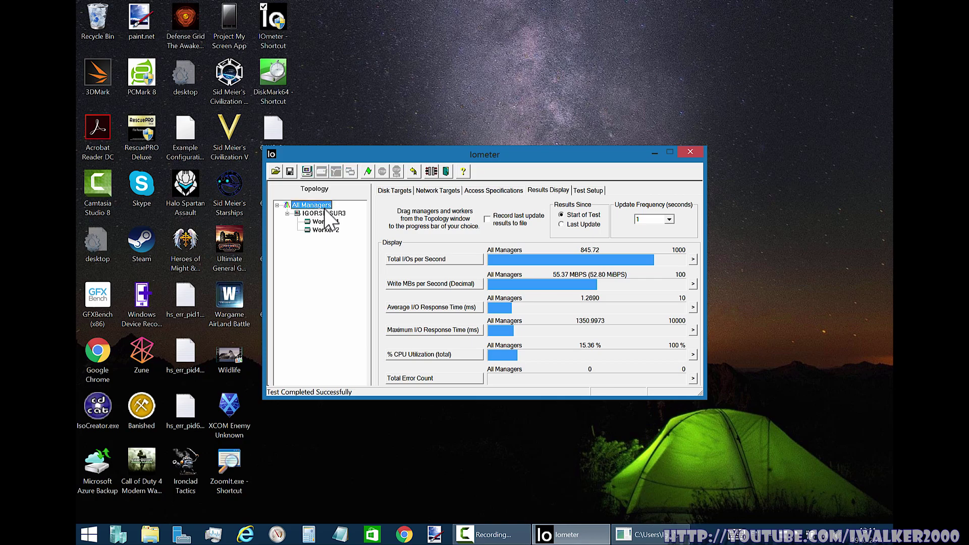
pyautogui.click(323, 213)
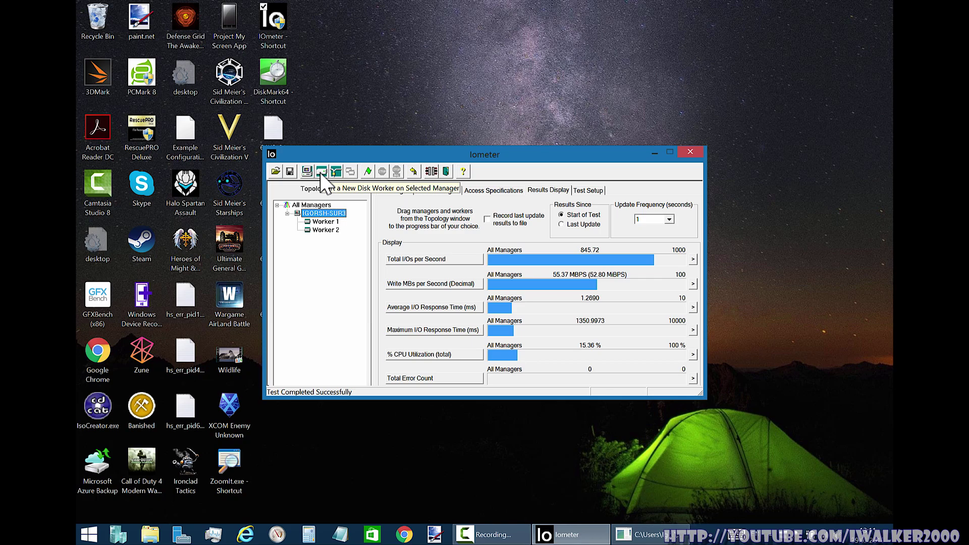
pyautogui.click(320, 174)
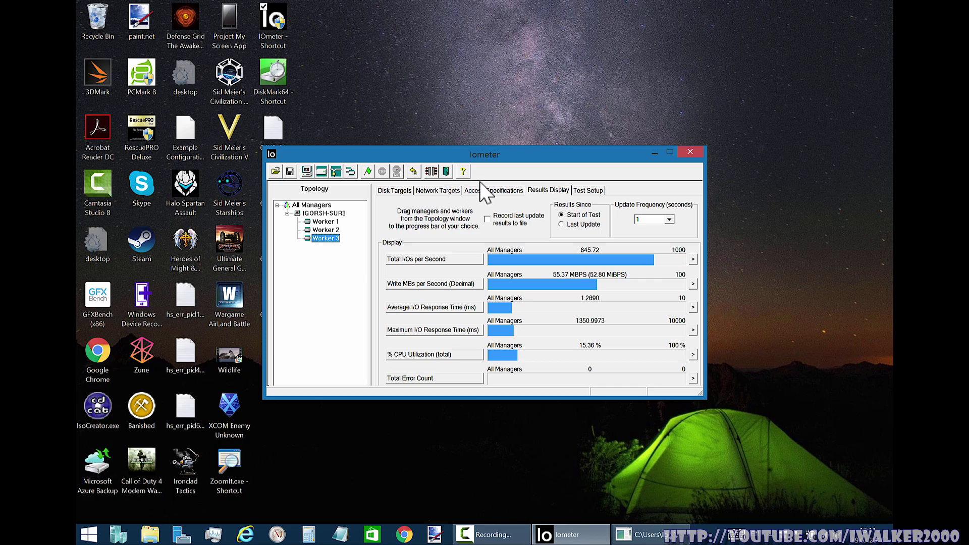
# - Assign the global access specification "16 KiB; 50% Read; 0% random" to Worker 3
pyautogui.click(493, 190)
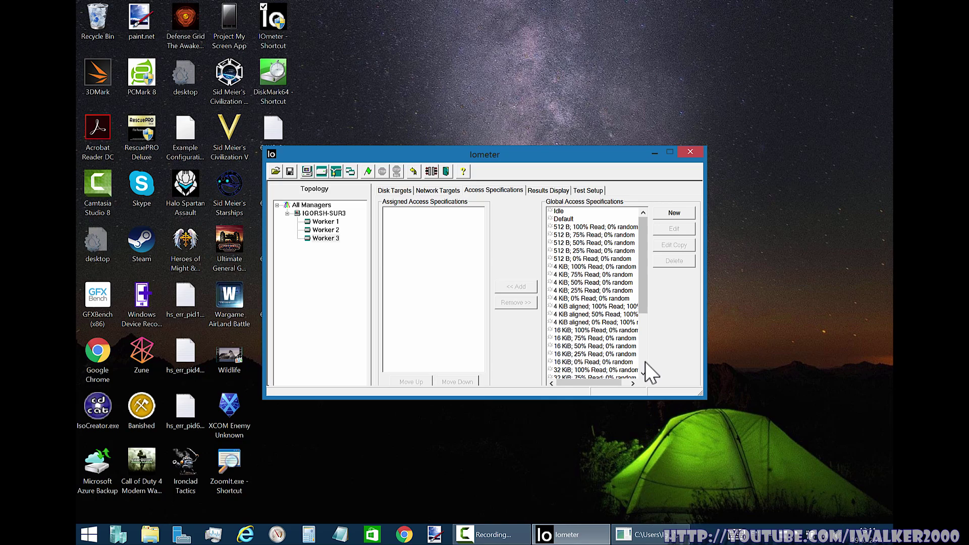
pyautogui.click(644, 364)
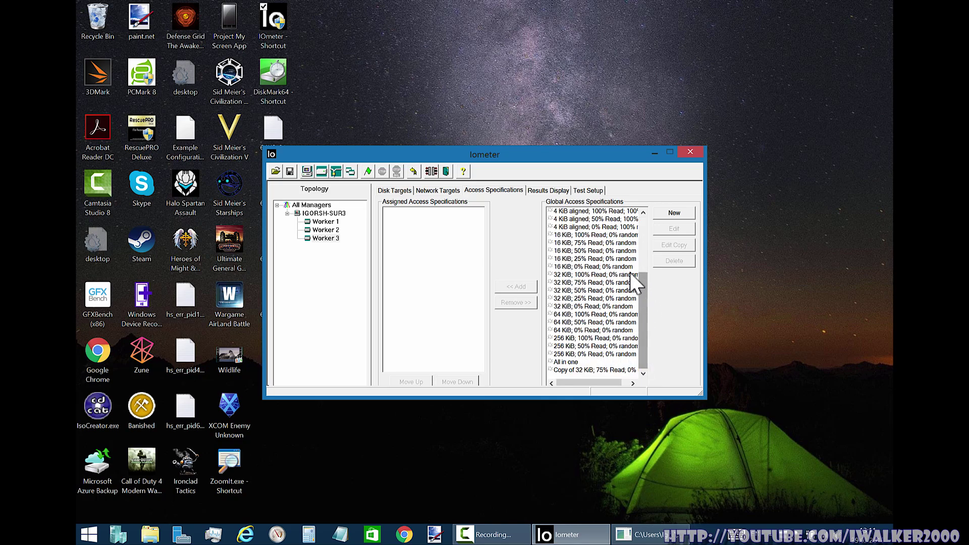
pyautogui.click(583, 259)
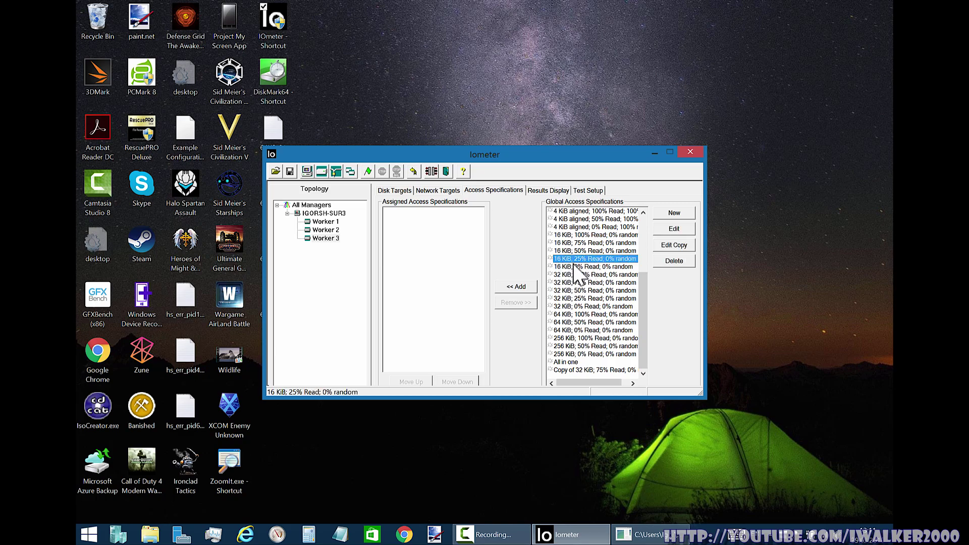
pyautogui.click(601, 250)
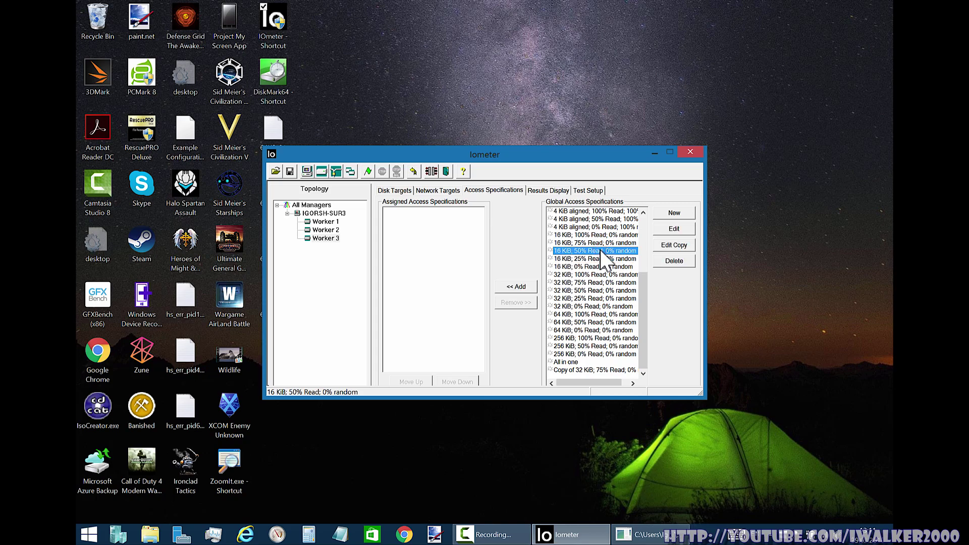
pyautogui.click(528, 286)
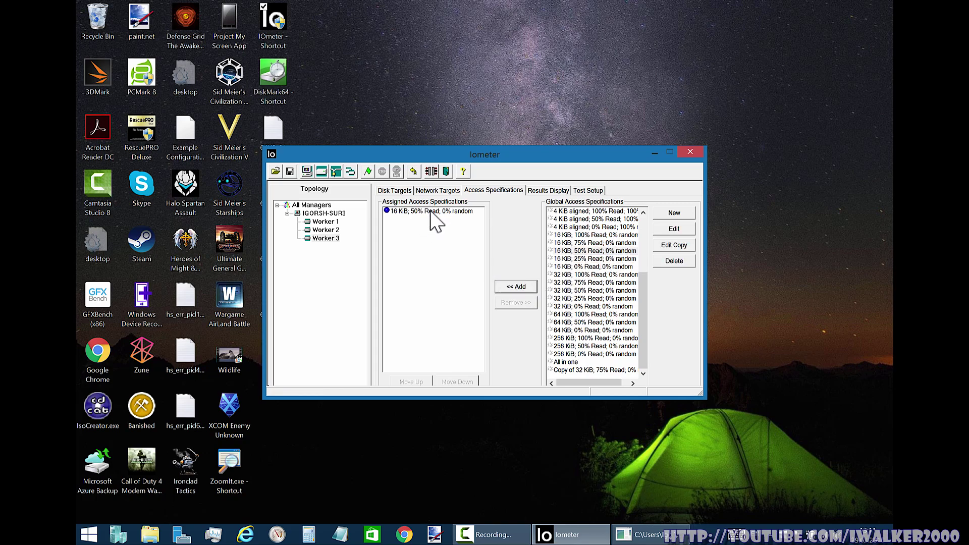
# - Create an edited copy of the "16 KiB; 50% Read; 0% random" specification with a 50% sequential, 50% random distribution
pyautogui.click(456, 212)
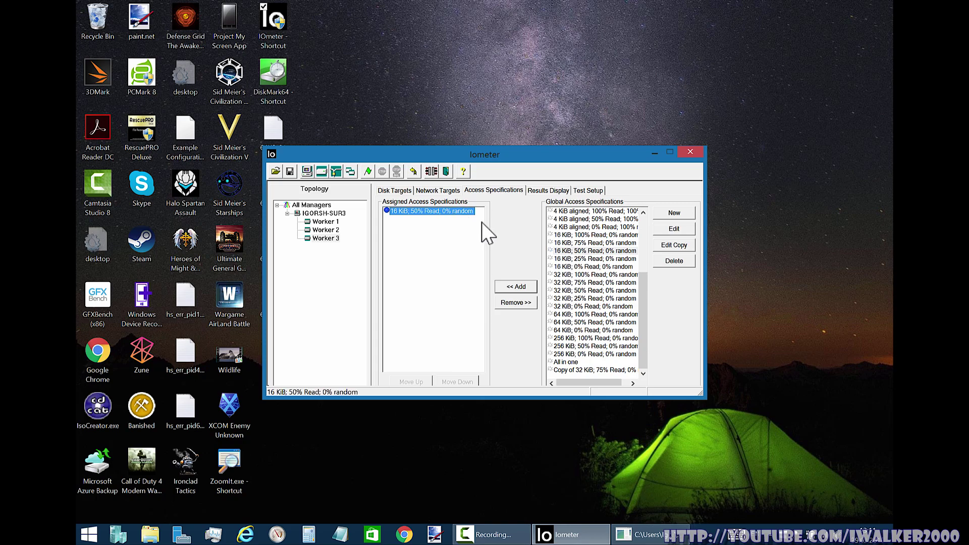
pyautogui.click(666, 244)
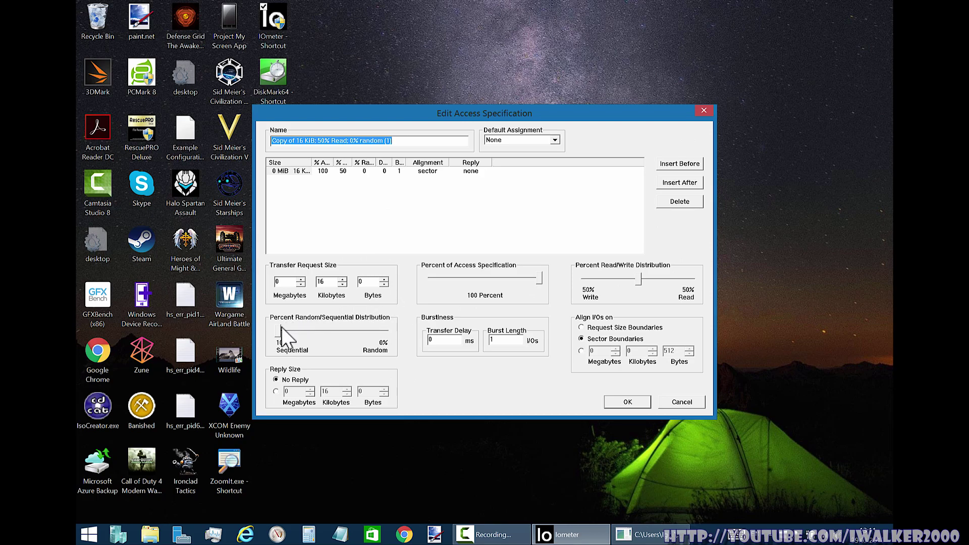
pyautogui.moveTo(281, 332); pyautogui.dragTo(332, 333)
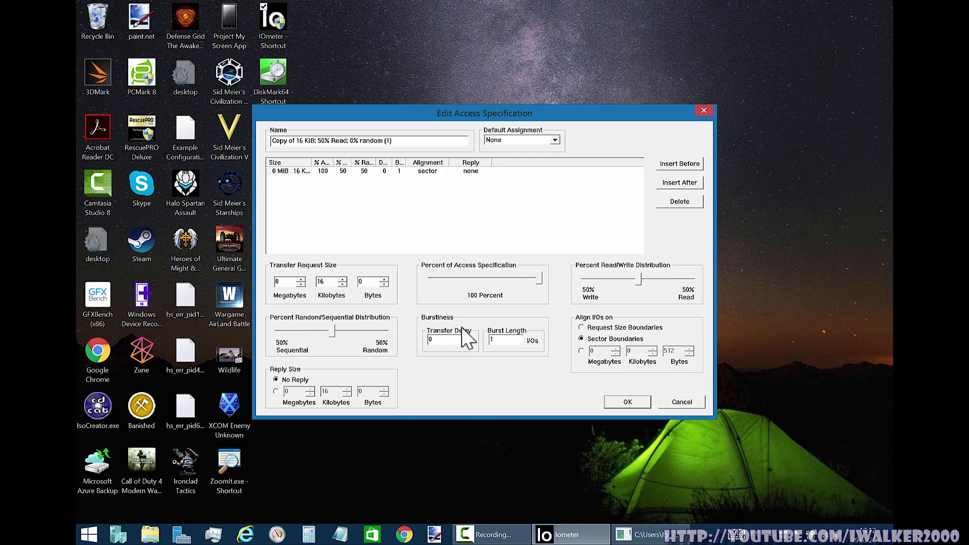
pyautogui.click(630, 406)
pyautogui.click(282, 324)
pyautogui.click(383, 331)
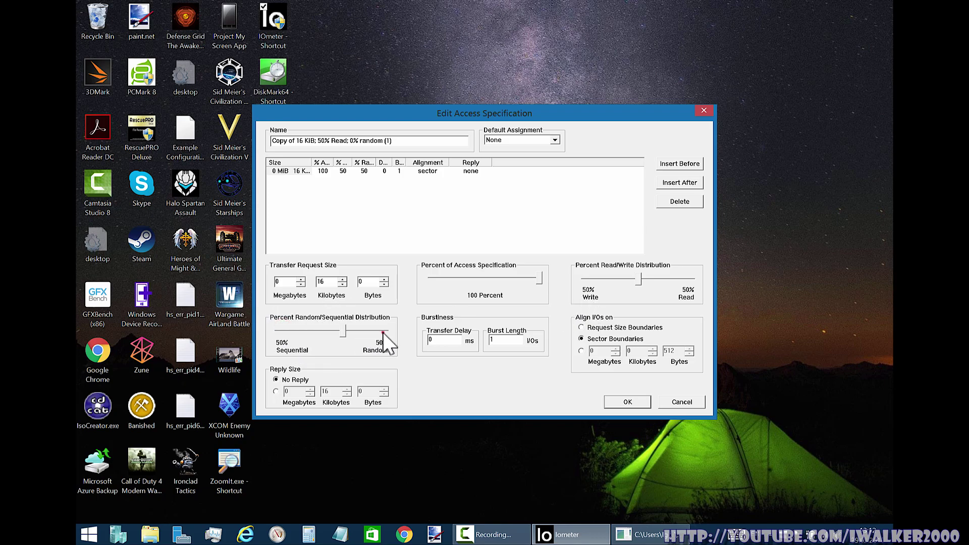
pyautogui.click(384, 331)
pyautogui.click(334, 329)
pyautogui.click(335, 329)
pyautogui.click(638, 405)
# - Remove the original 16 KiB specification from Worker 3's assigned access specifications
pyautogui.click(427, 212)
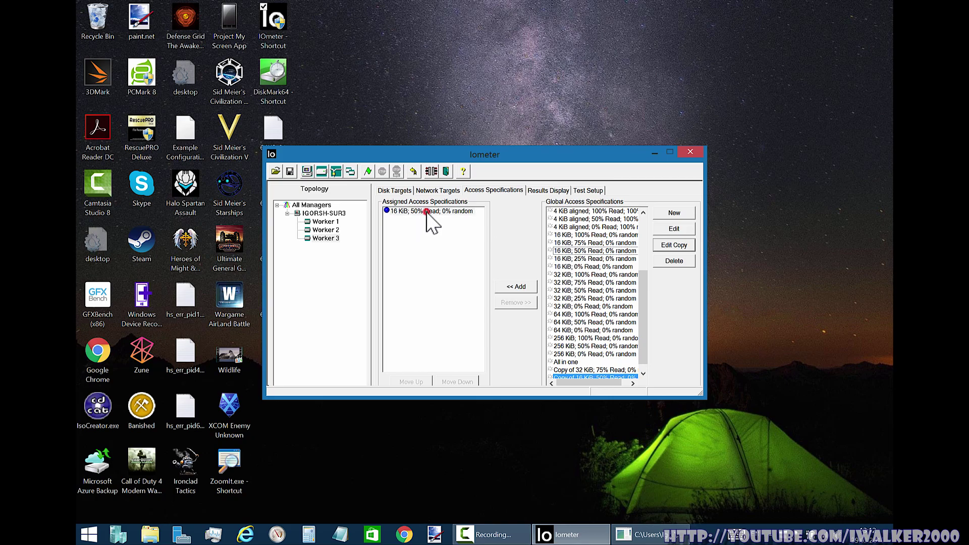
pyautogui.click(515, 303)
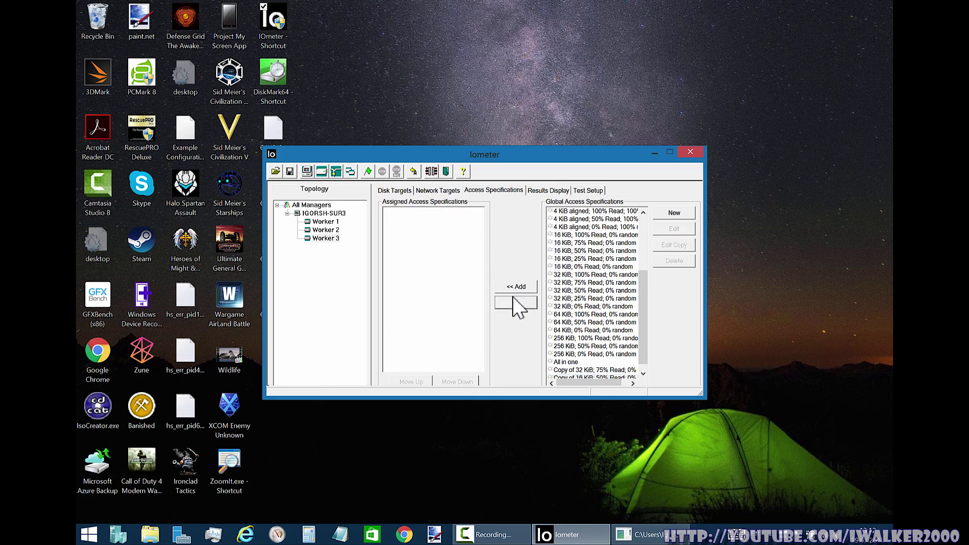
# - Set the transfer delay of "Copy of 16 KiB; 50% Read; 0% random (1)" to 500 ms and assign it to Worker 3
pyautogui.click(582, 378)
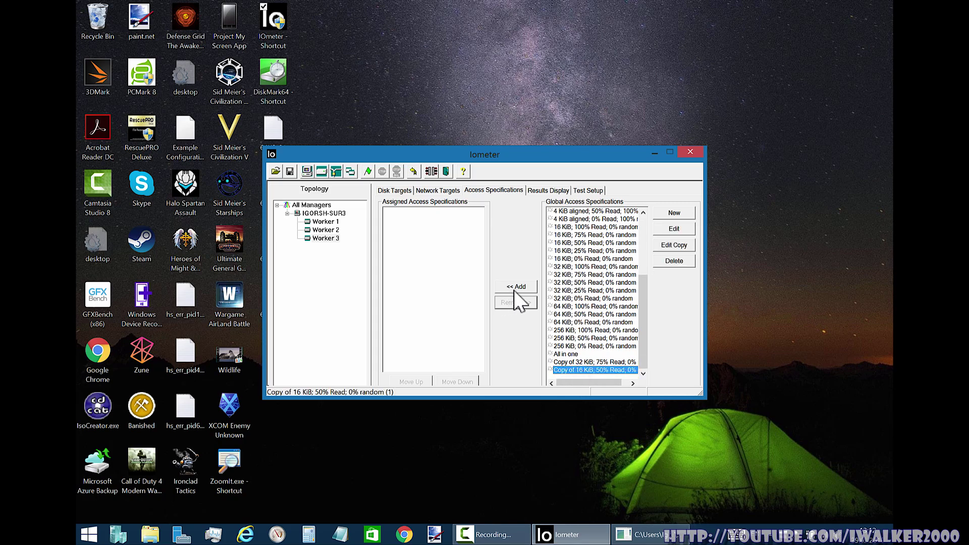
pyautogui.click(674, 229)
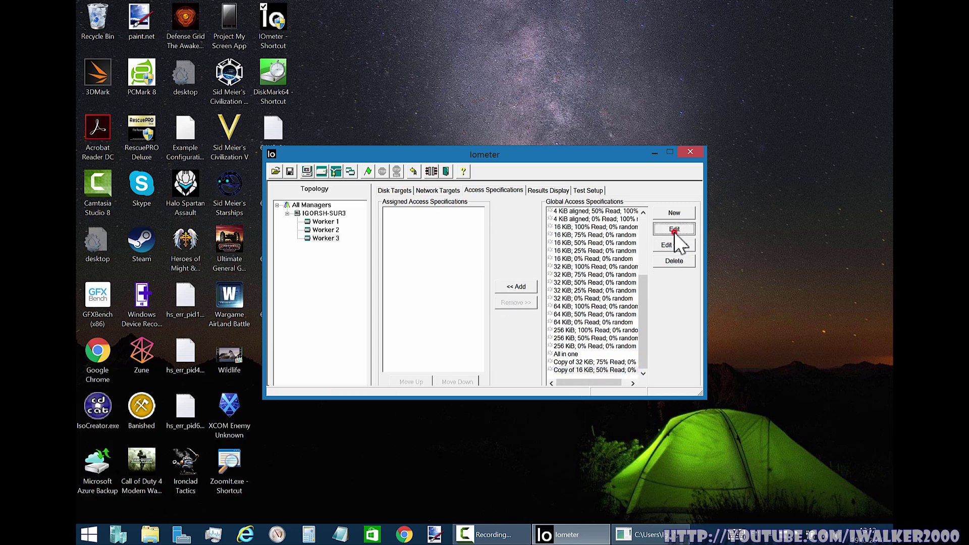
pyautogui.doubleClick(453, 341)
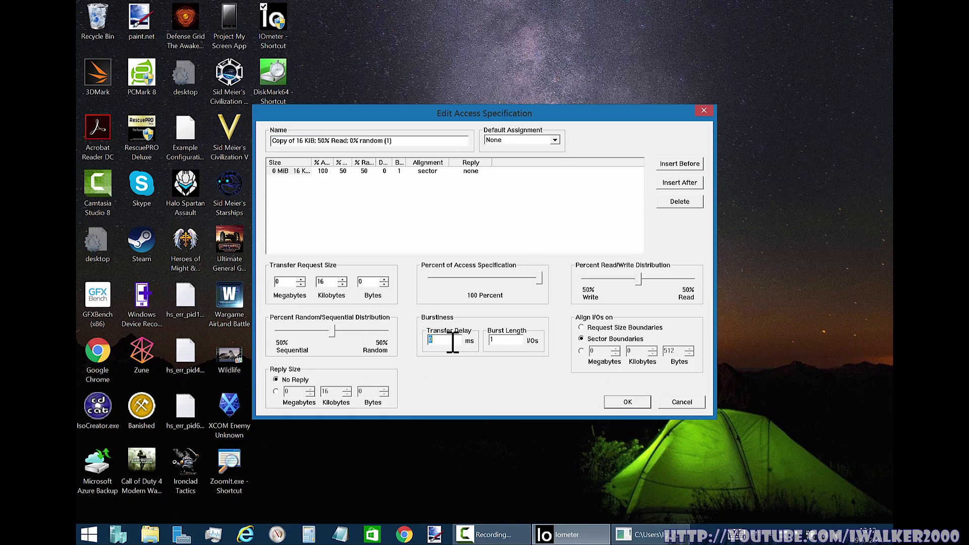
pyautogui.write('500')
pyautogui.click(631, 404)
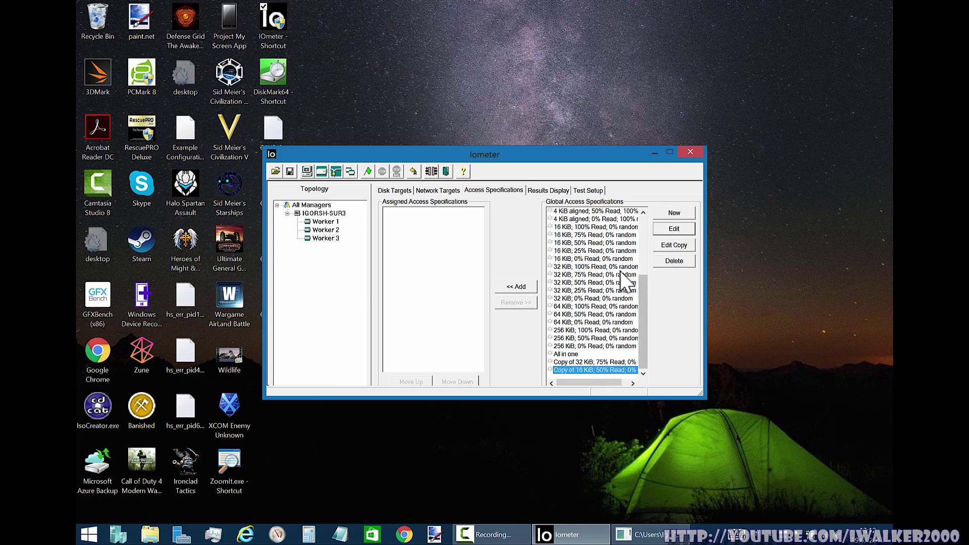
pyautogui.click(512, 288)
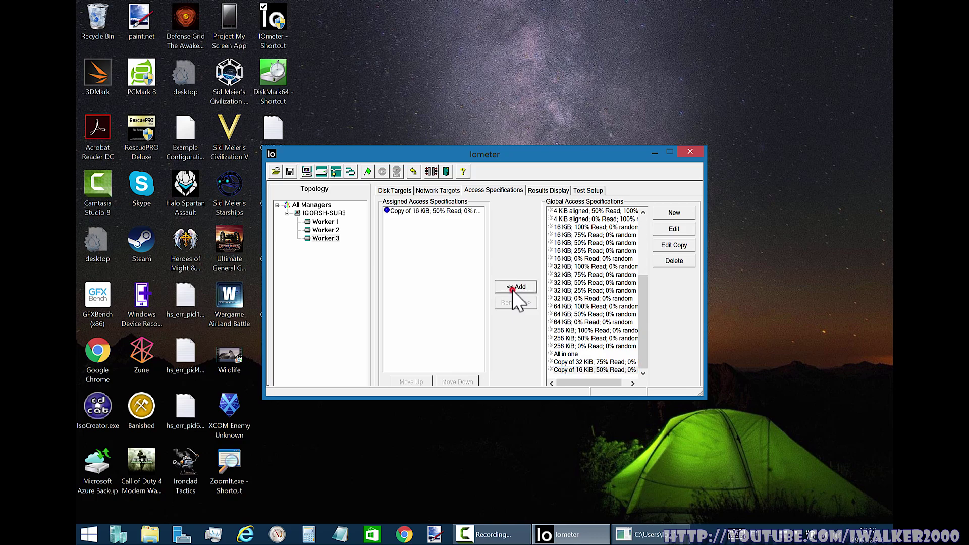
# - Run the test with the three workers without saving a results file, check the results display, and stop it
pyautogui.click(367, 172)
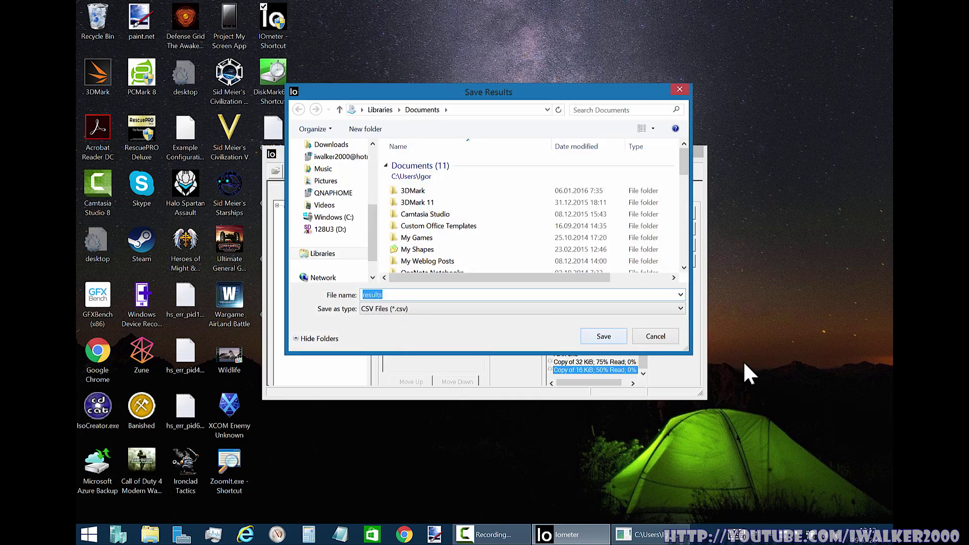
pyautogui.click(671, 338)
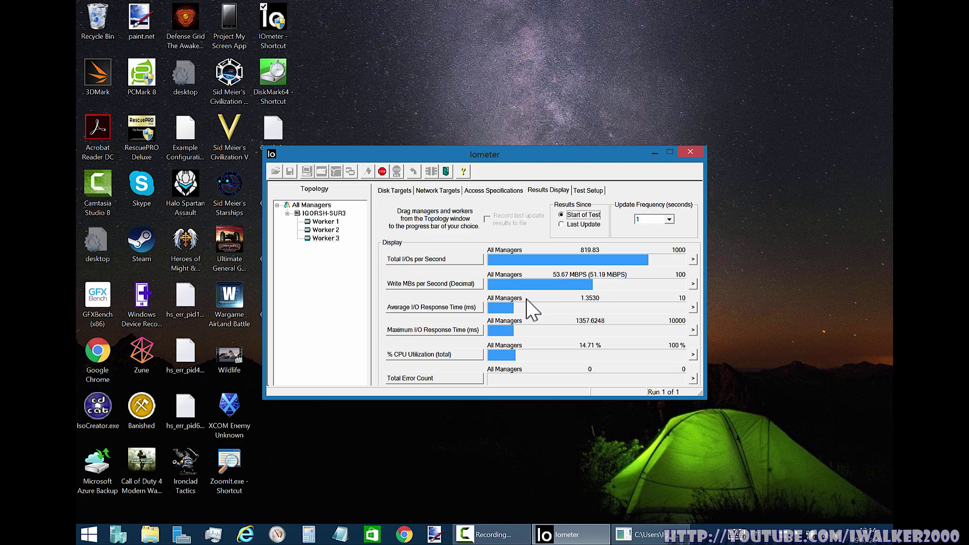
pyautogui.click(380, 172)
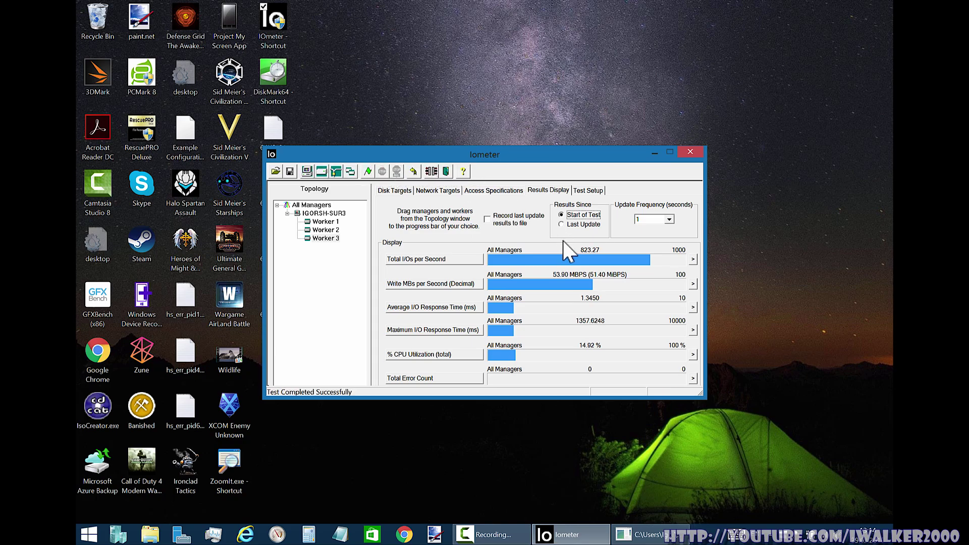
# - Close Iometer, switch to CrystalDiskMark through the DiskMark64 desktop shortcut, and reposition its window away from the desktop files
pyautogui.click(690, 153)
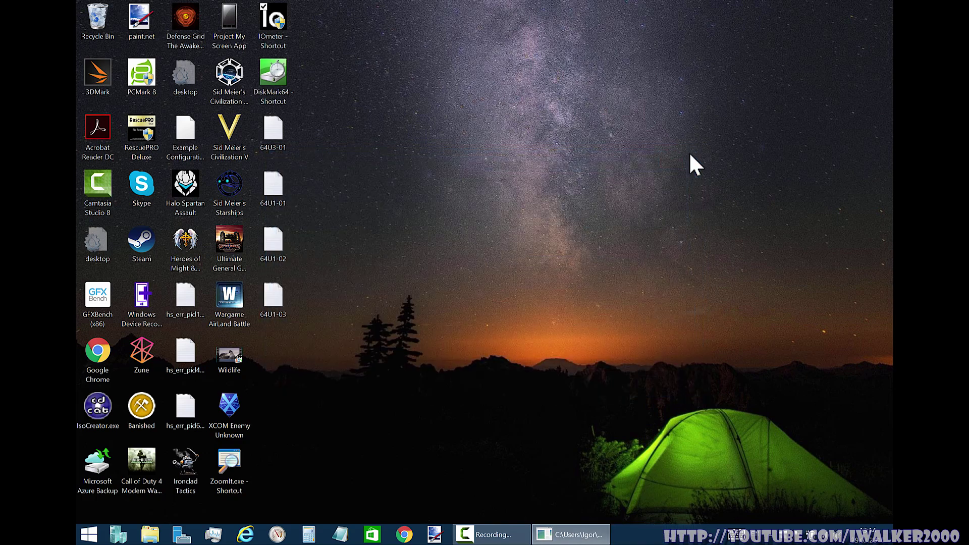
pyautogui.click(274, 84)
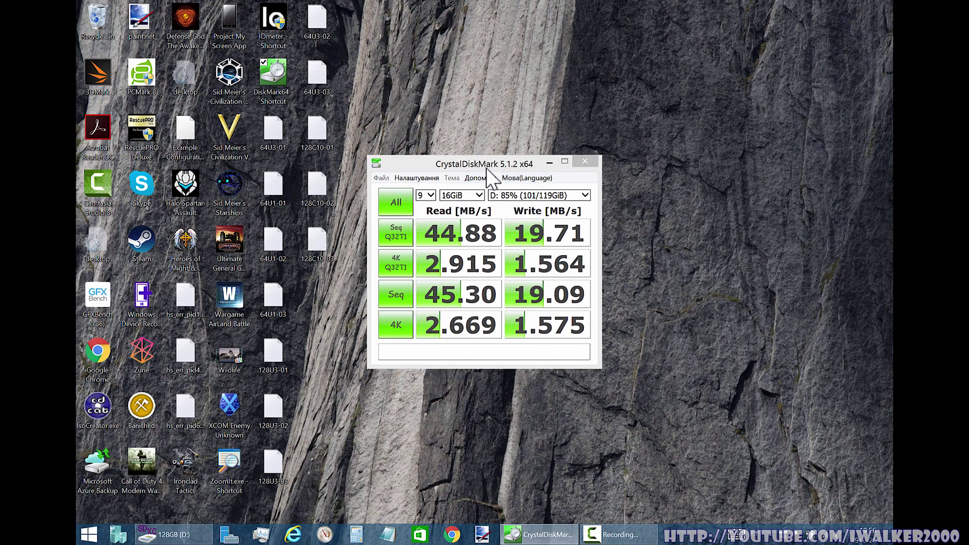
pyautogui.moveTo(487, 169); pyautogui.dragTo(704, 114)
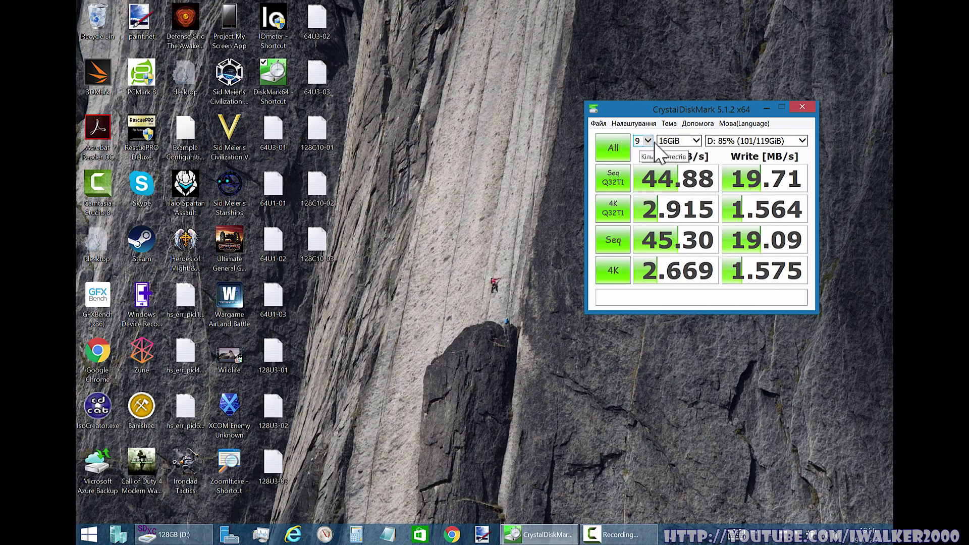
# - Review the saved CrystalDiskMark report 128C10-01 in a maximized Notepad window and minimize it
pyautogui.doubleClick(318, 140)
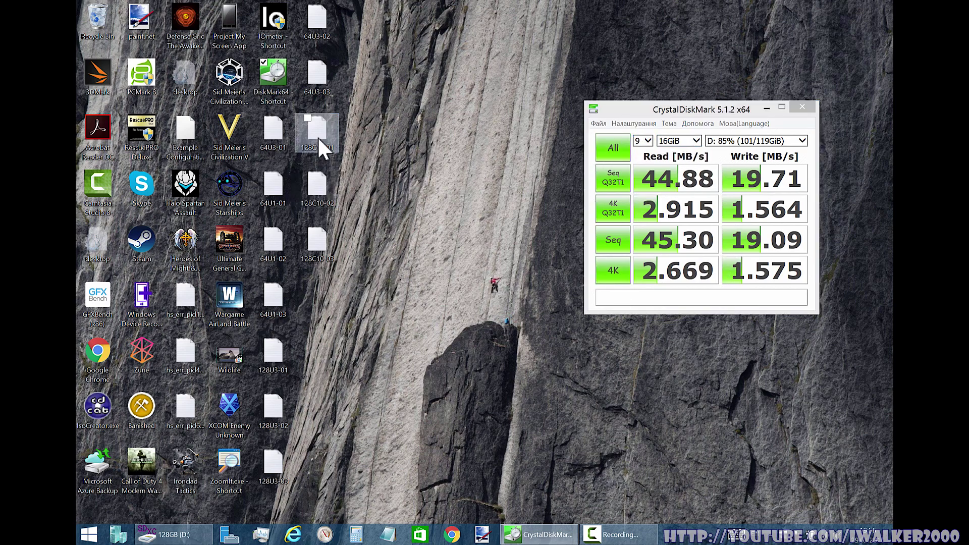
pyautogui.doubleClick(474, 134)
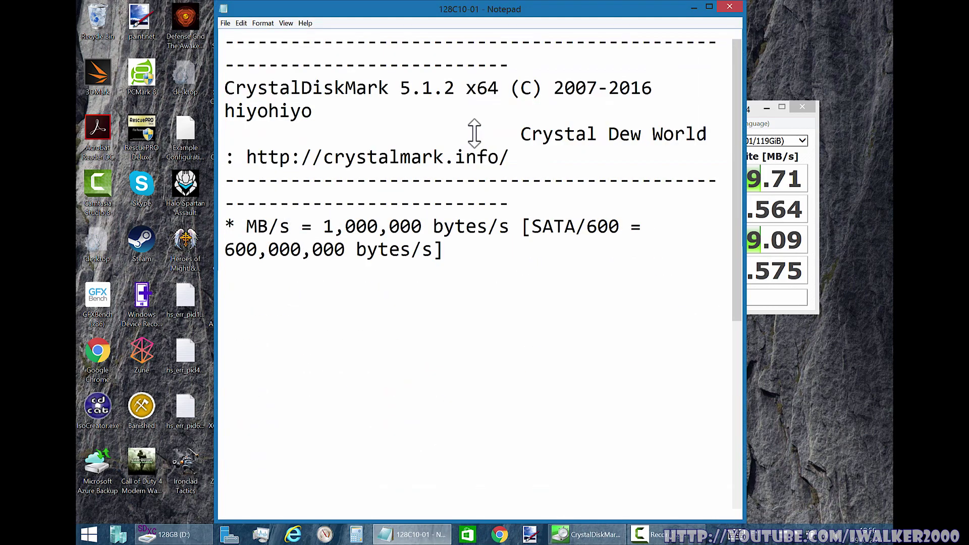
pyautogui.click(710, 6)
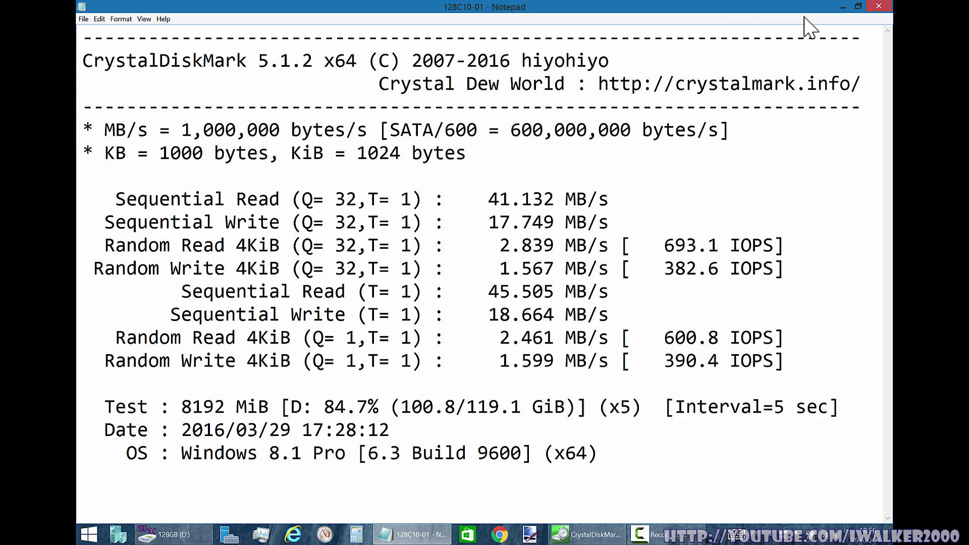
pyautogui.click(842, 7)
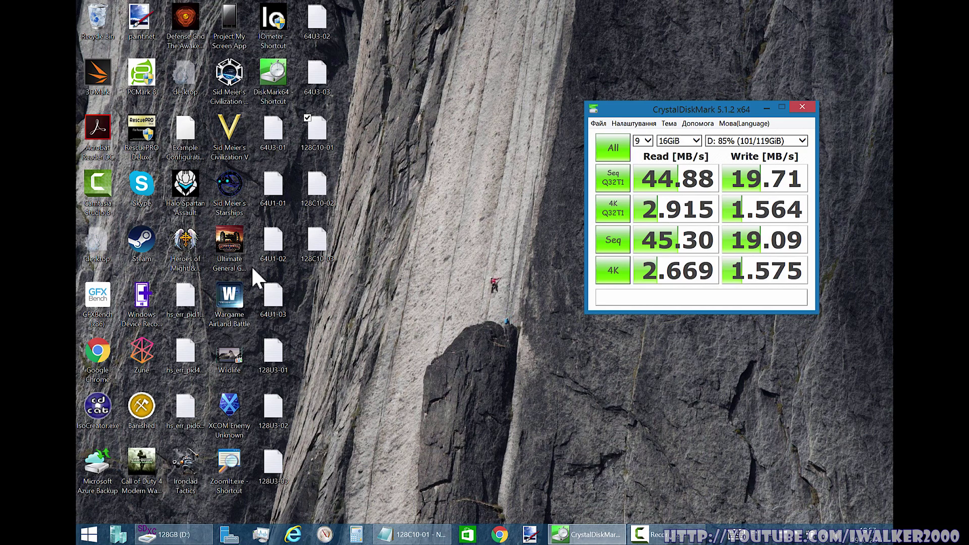
# - Open the 64U1-03 report full size, compare it with the CrystalDiskMark results window, and minimize the report
pyautogui.doubleClick(281, 303)
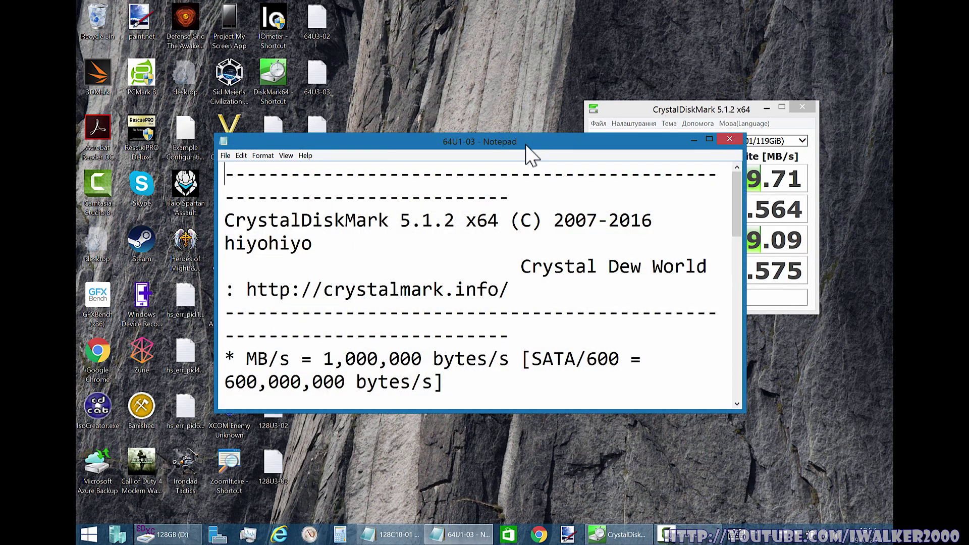
pyautogui.doubleClick(526, 144)
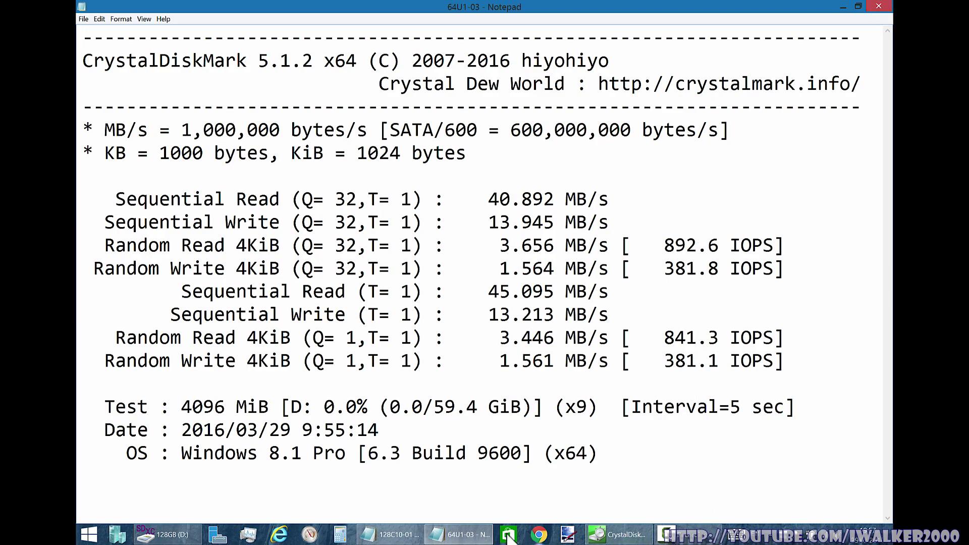
pyautogui.click(613, 541)
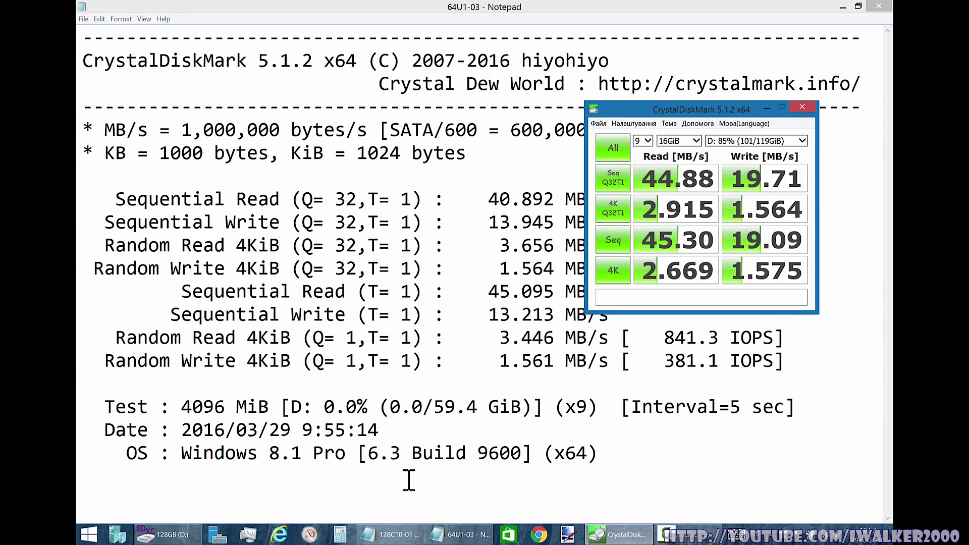
pyautogui.moveTo(386, 535)
pyautogui.click(843, 7)
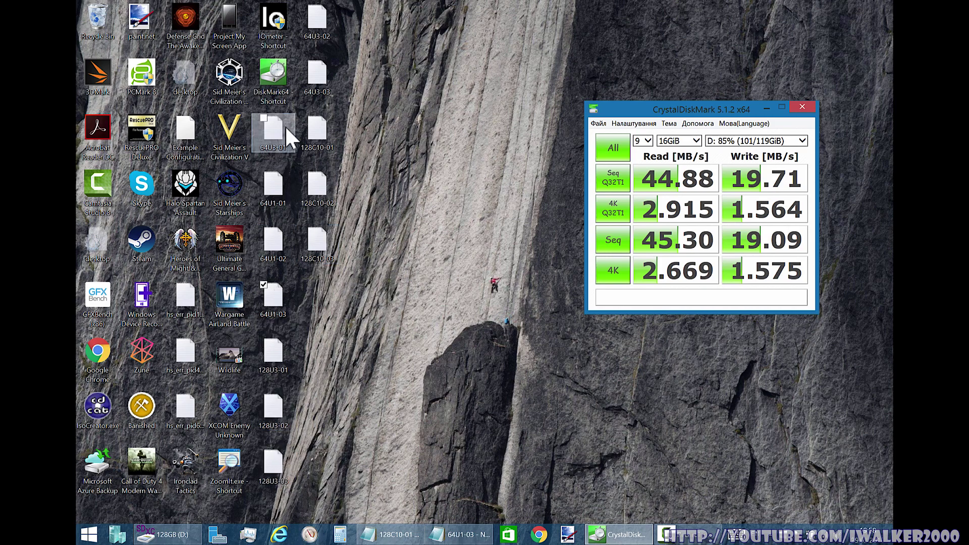
# - Examine the read and write speeds in the 64U3-03 report at full size and minimize it
pyautogui.doubleClick(306, 92)
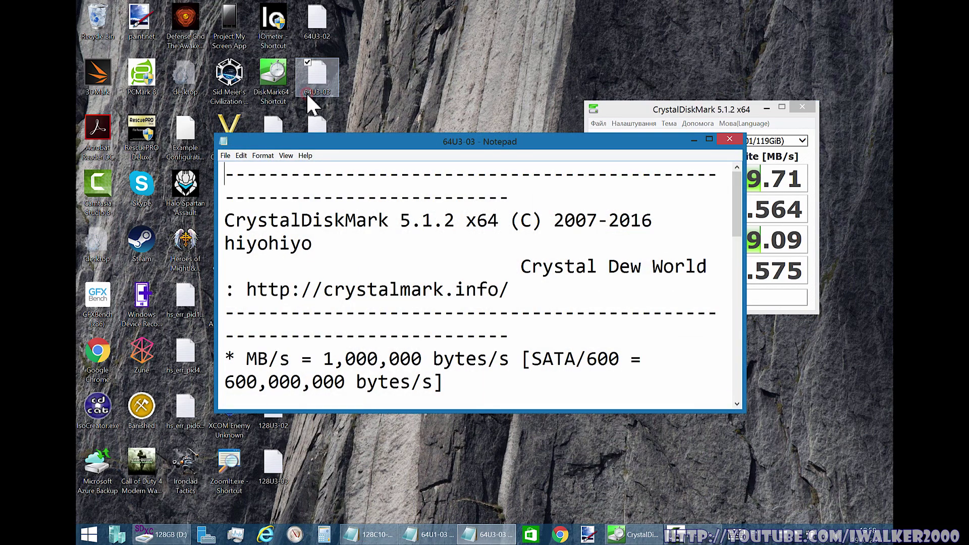
pyautogui.doubleClick(541, 143)
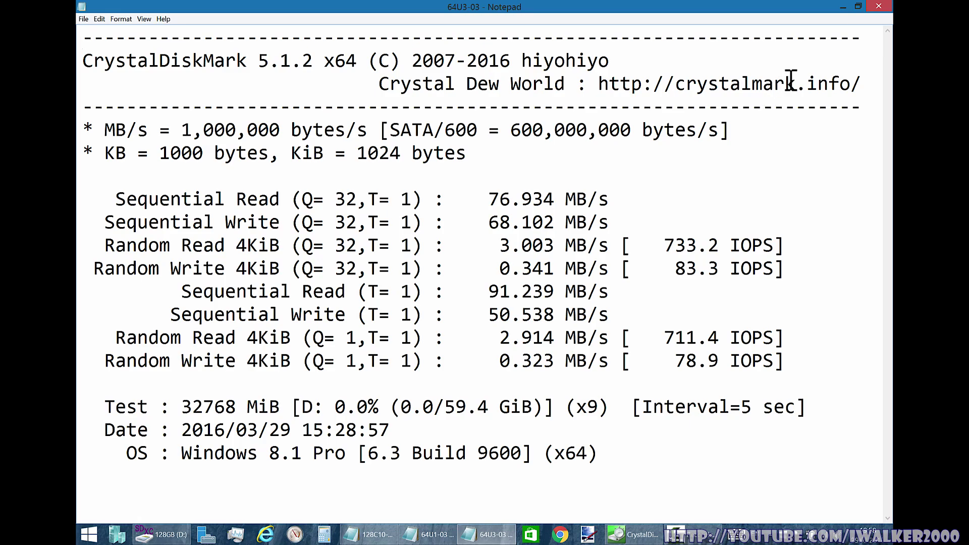
pyautogui.click(844, 7)
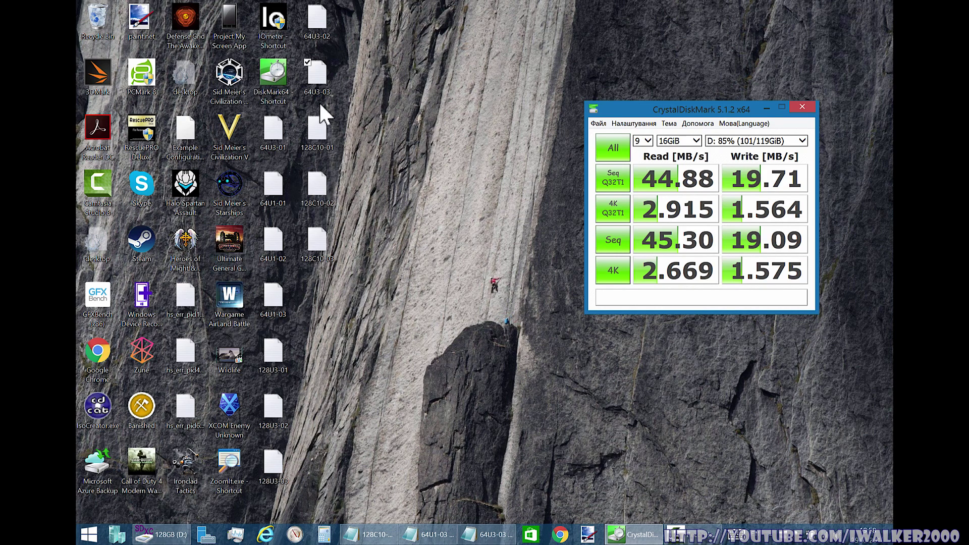
# - Examine the sequential and random speeds in the 64U3-02 report at full size and minimize it
pyautogui.click(310, 30)
pyautogui.doubleClick(310, 30)
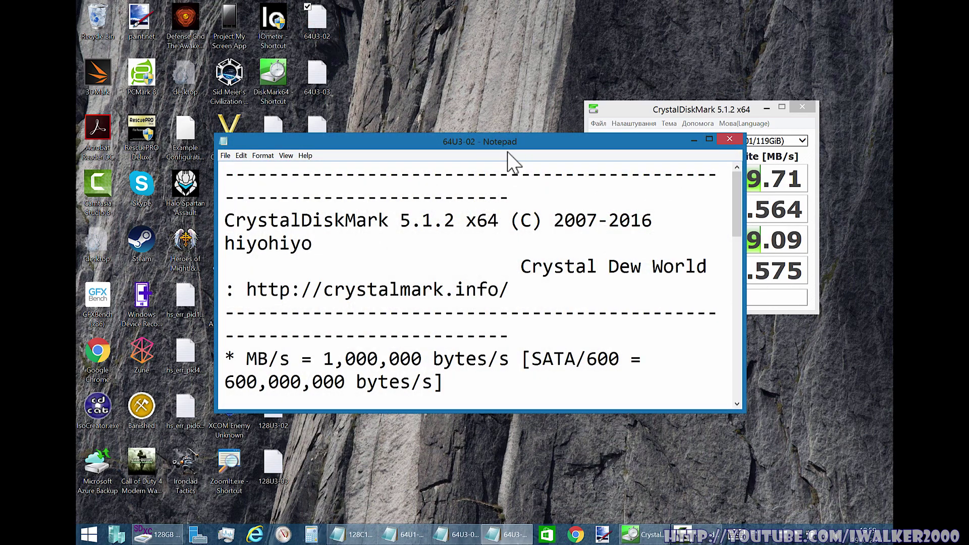
pyautogui.doubleClick(480, 147)
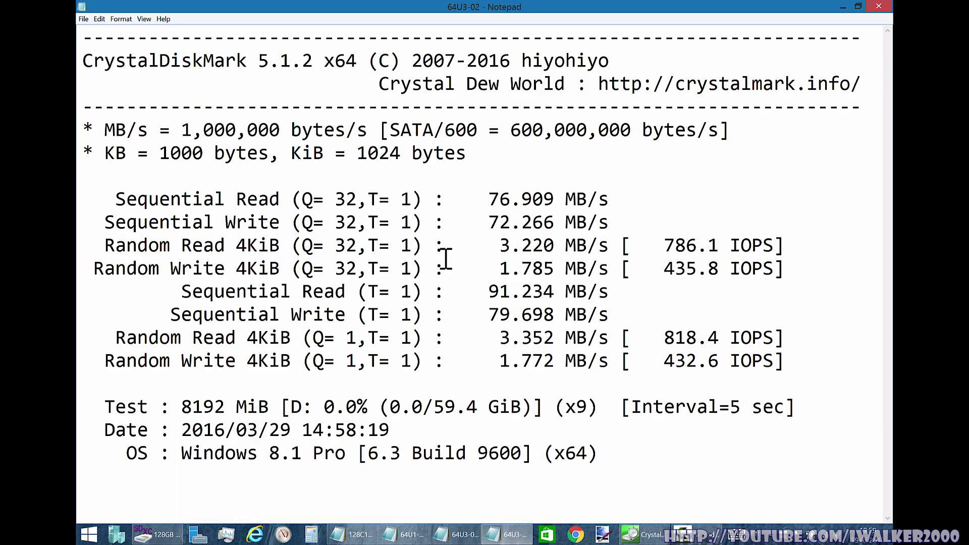
pyautogui.click(841, 7)
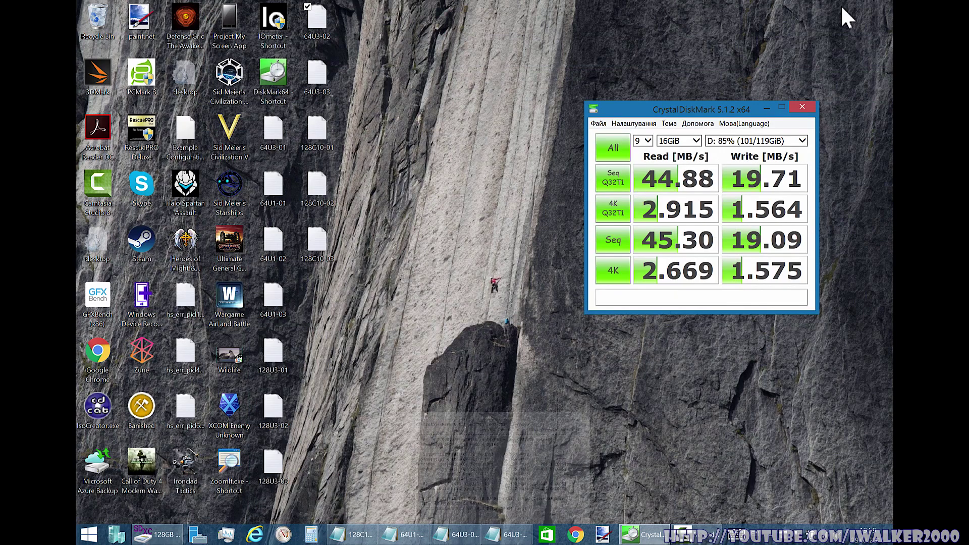
# - Open the 64U3-01 report in a maximized window to examine its sequential and random speeds
pyautogui.doubleClick(280, 145)
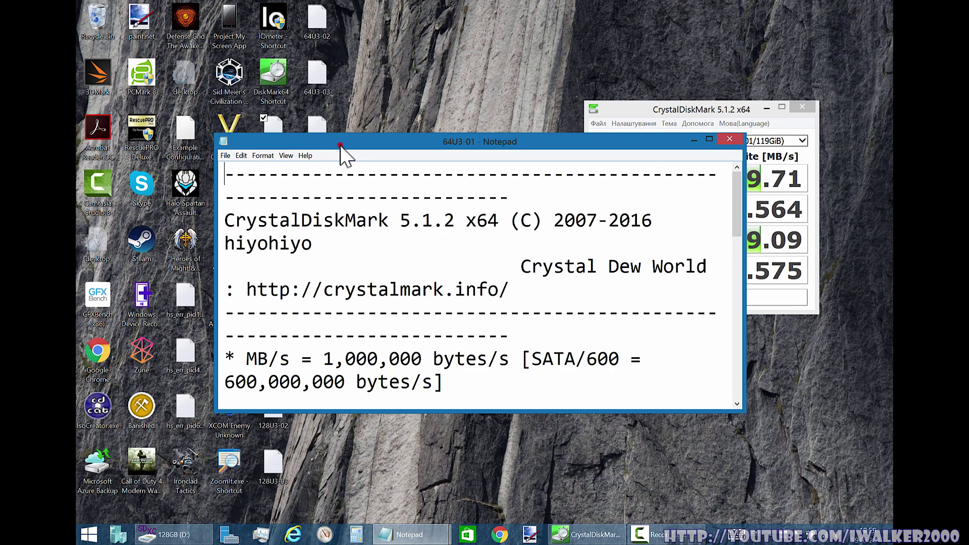
pyautogui.doubleClick(339, 145)
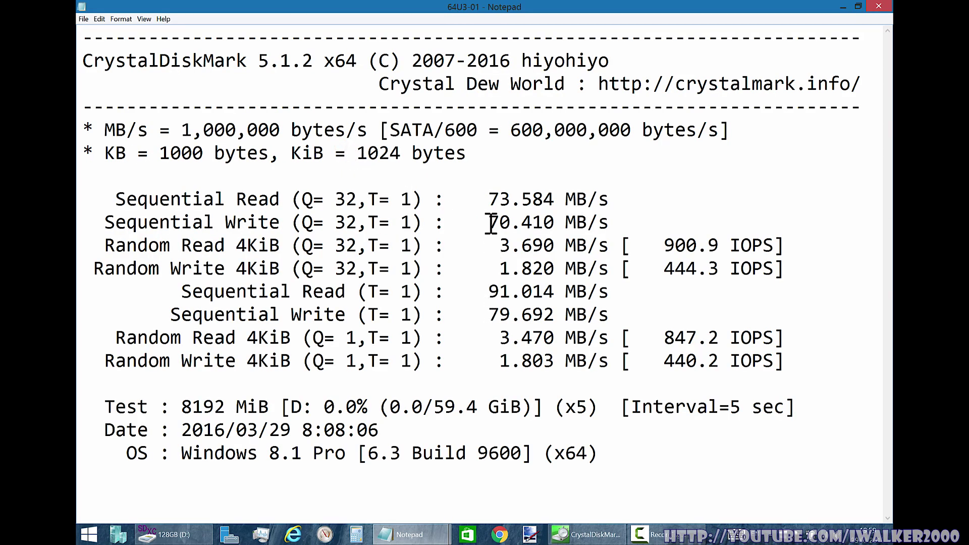